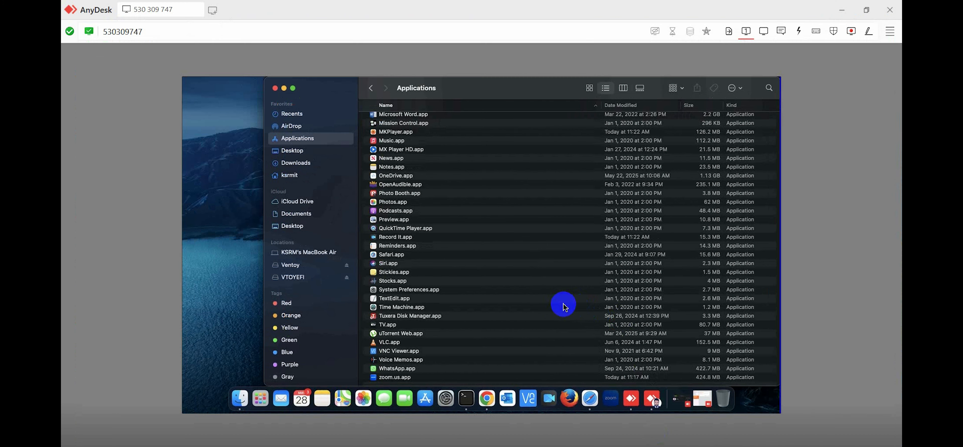
Search this Mac for files whose name matches "vlc".
left_click(771, 89)
left_click(711, 90)
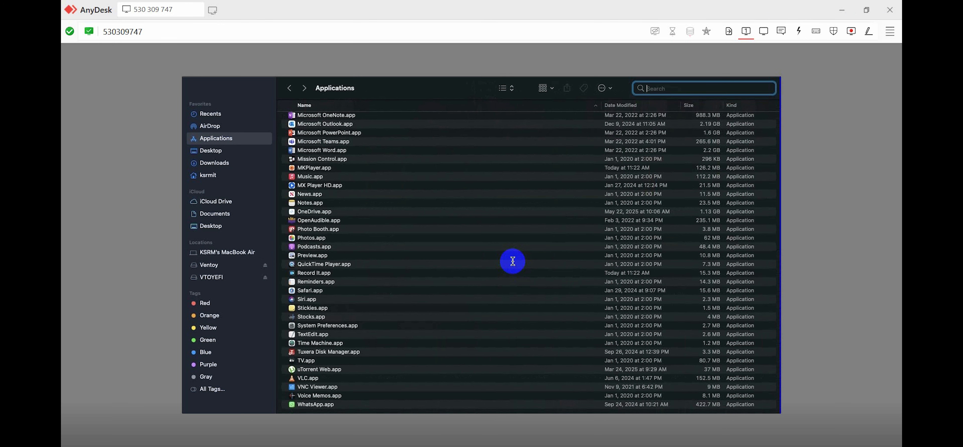
type("vlc")
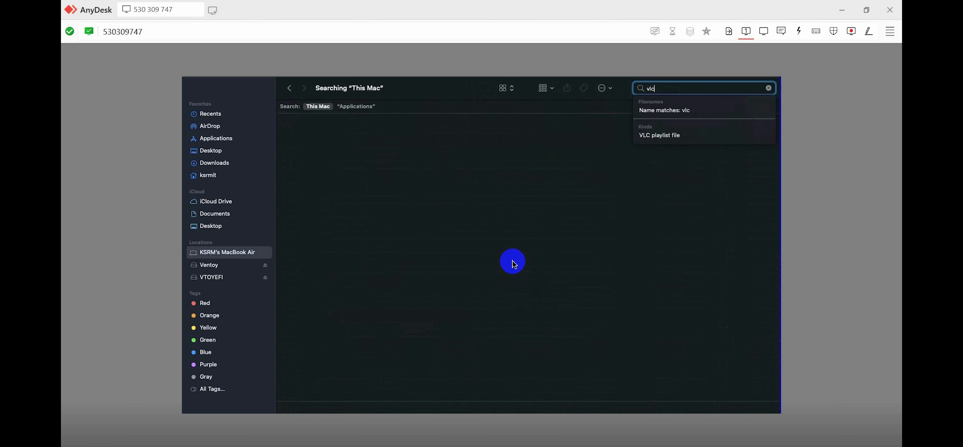
key("Down")
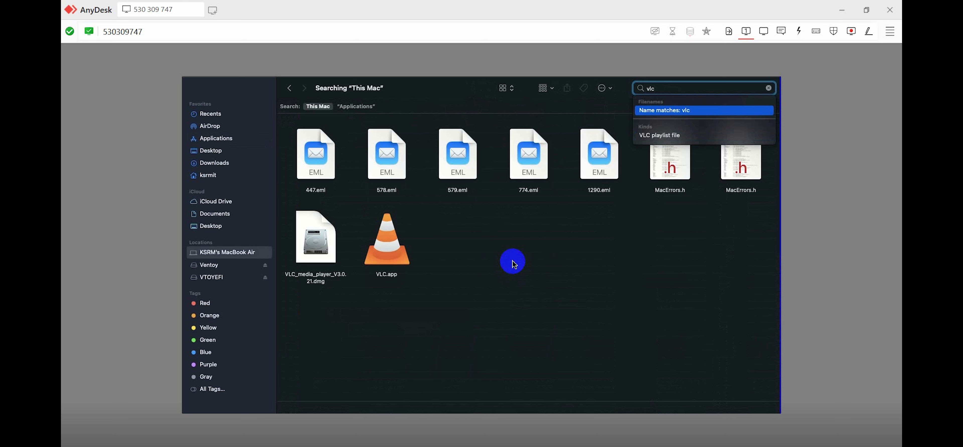
key("Return")
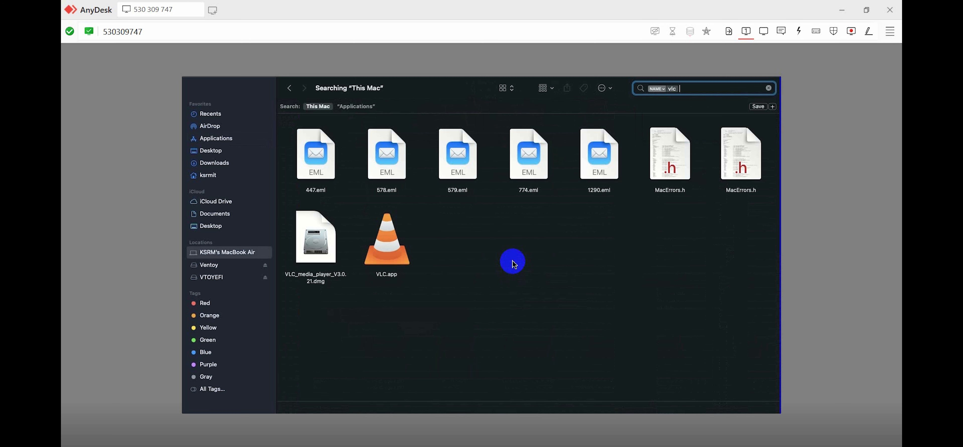
Add search criteria so that the name matches "vlc" and system files are included.
key("super+f")
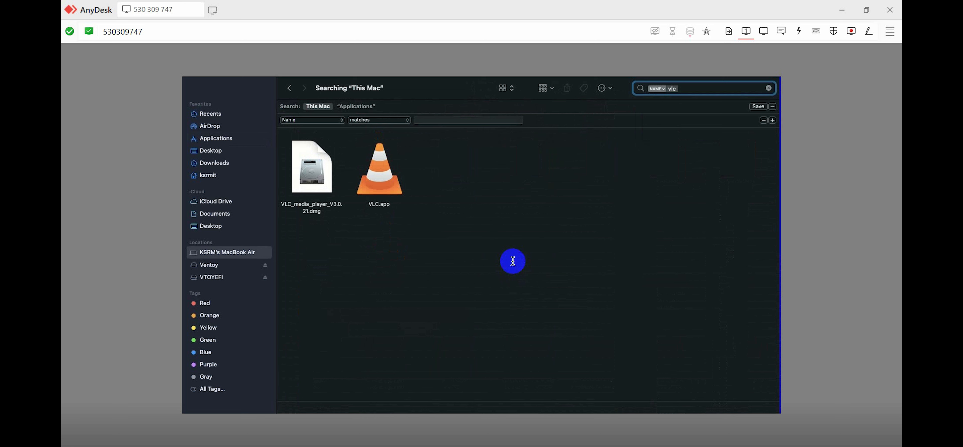
key("Tab")
type("v")
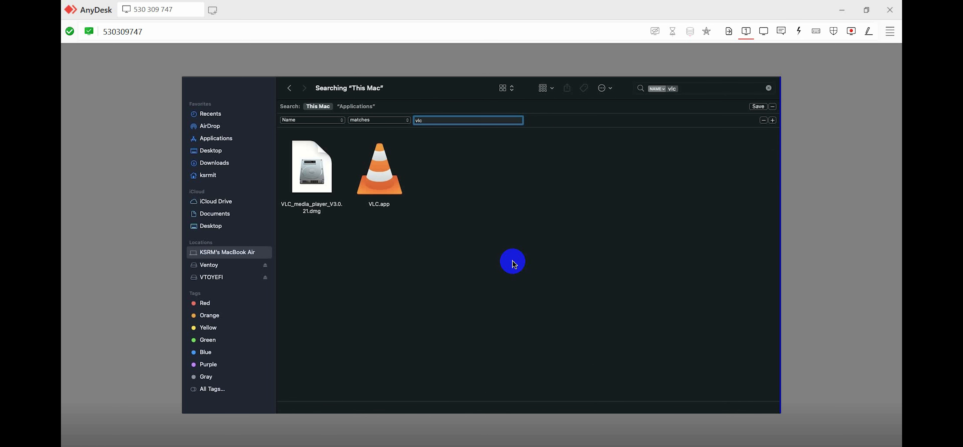
key("super+f")
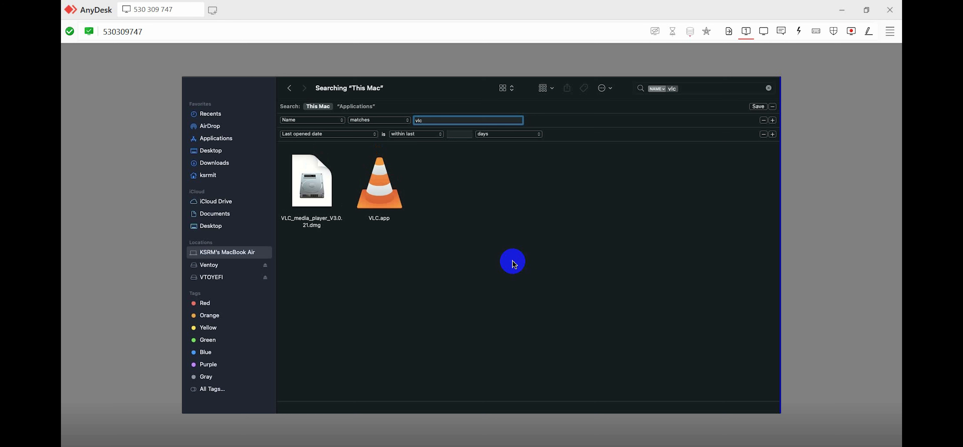
left_click(330, 134)
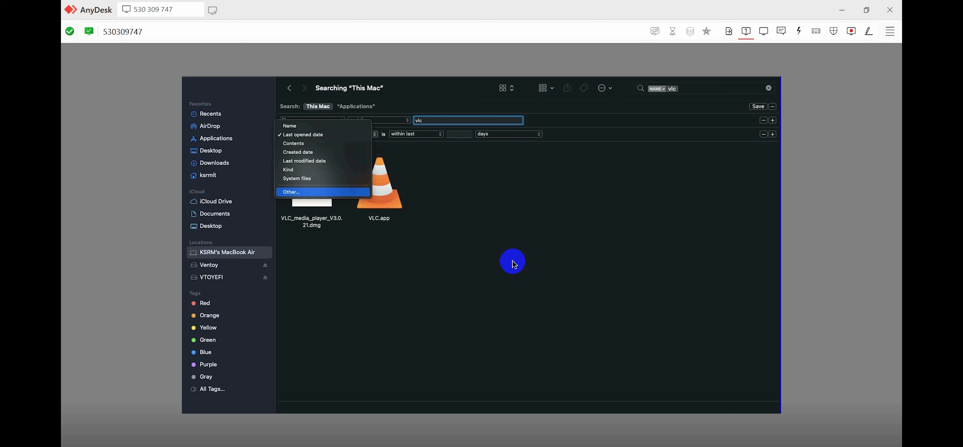
key("Return")
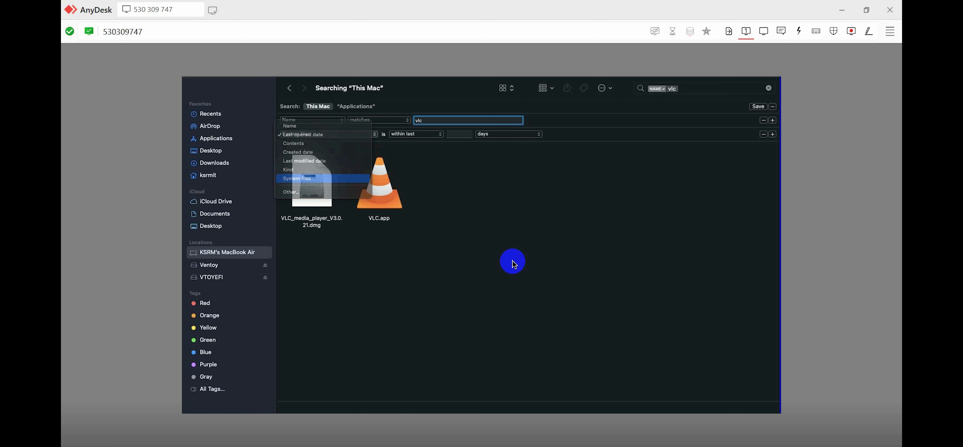
left_click(380, 134)
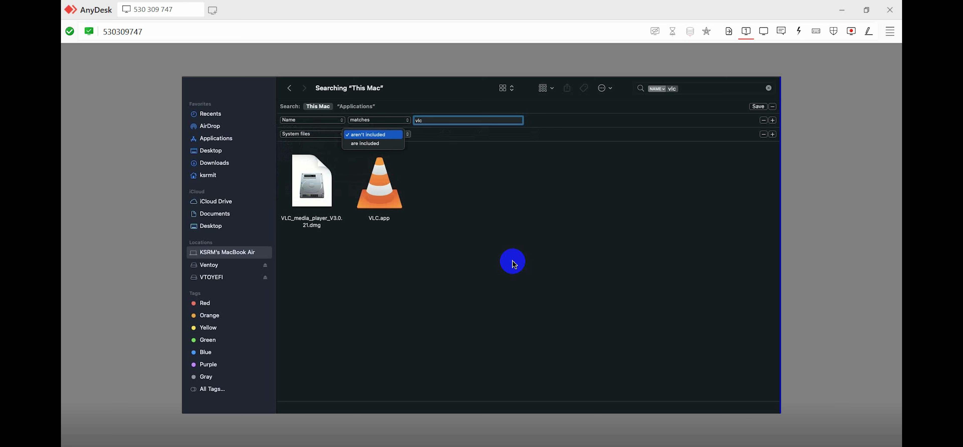
left_click(374, 142)
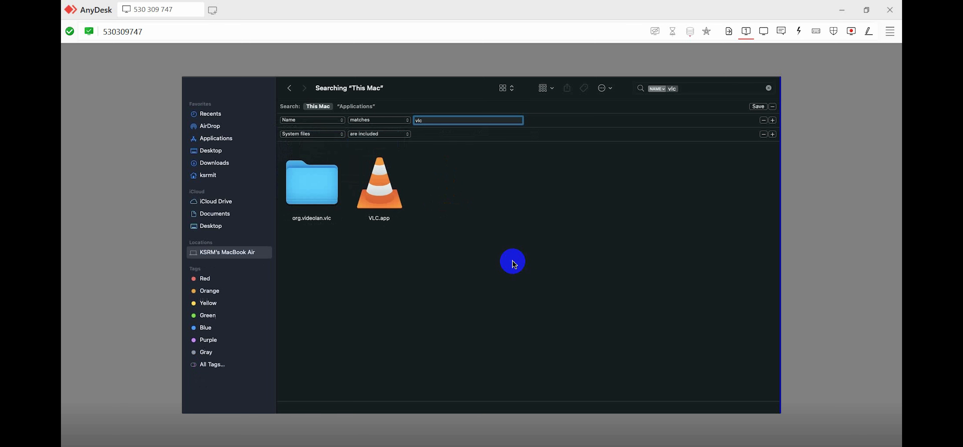
Move the org.videolan.vlc folder and VLC.app to the Trash, authorizing it with the account password.
left_click(312, 183)
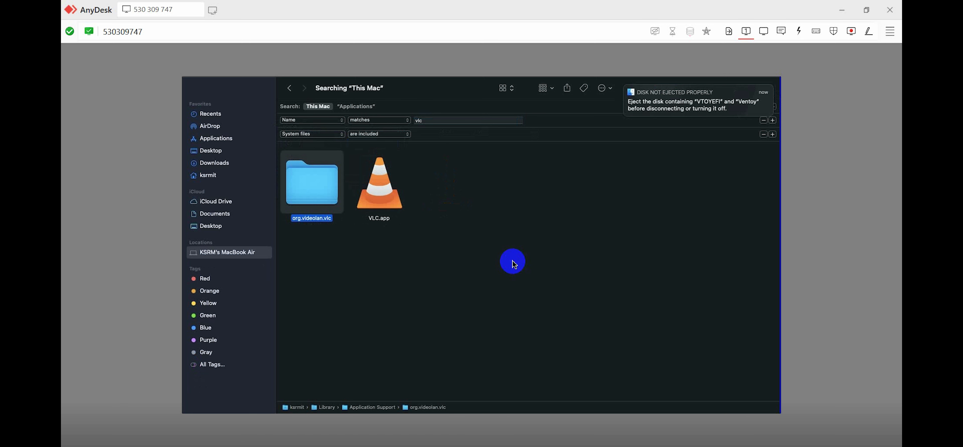
key("super+a")
key("super+BackSpace")
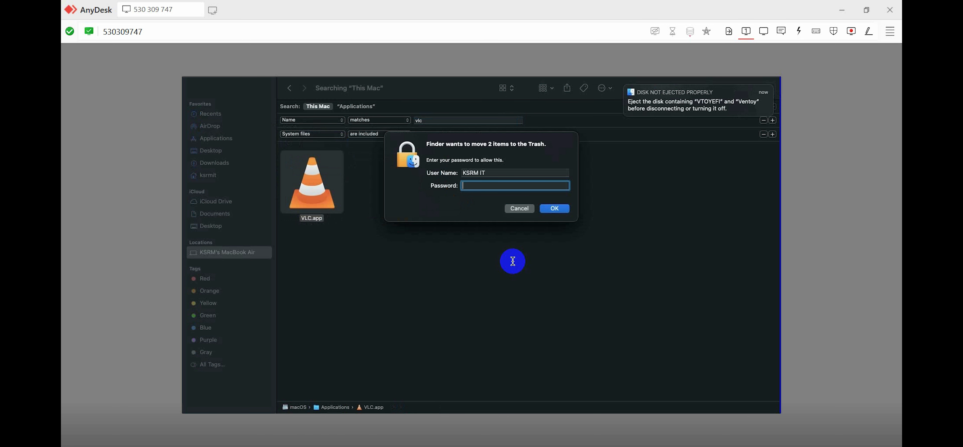
type("***")
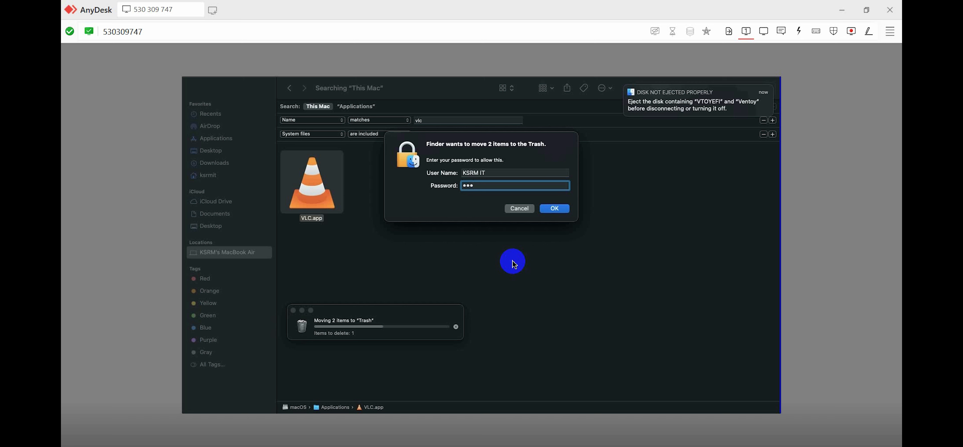
key("Return")
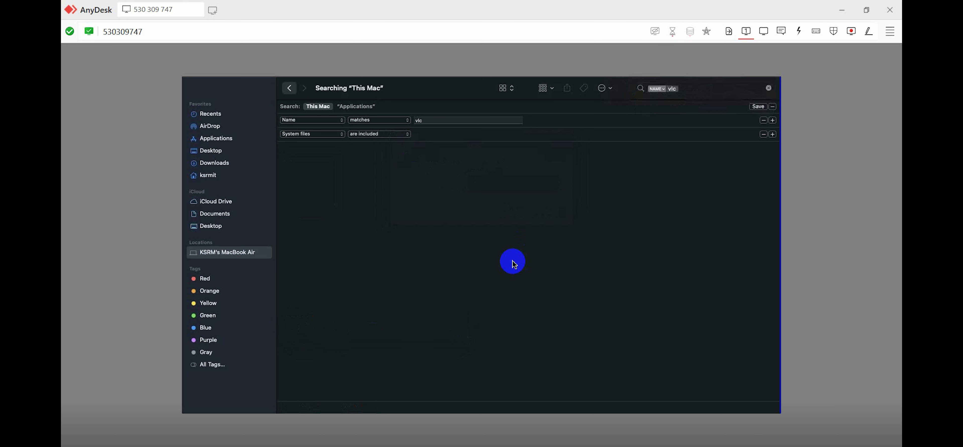
Check the Applications folder's app list for VLC and take the window out of full screen.
key("super+bracketleft")
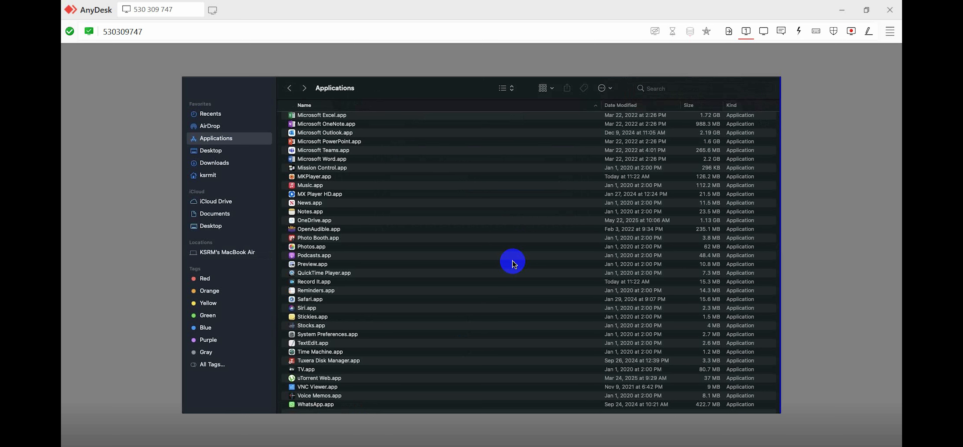
left_click(319, 229)
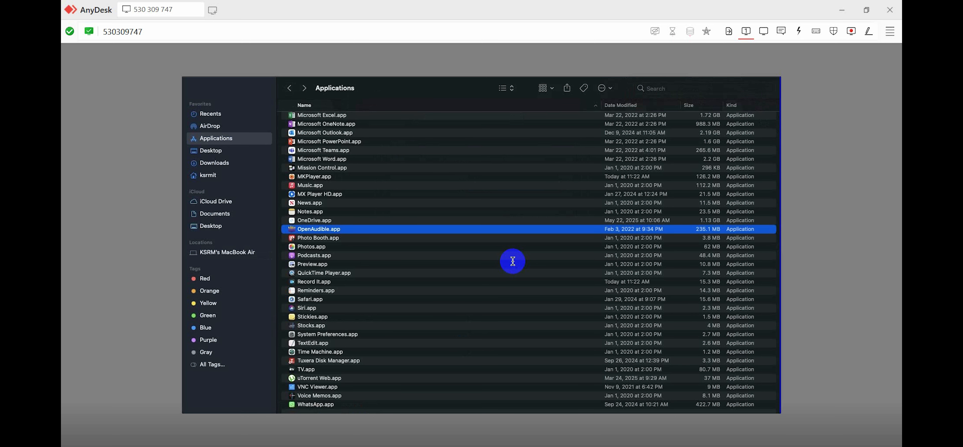
scroll(512, 260, "down", 2)
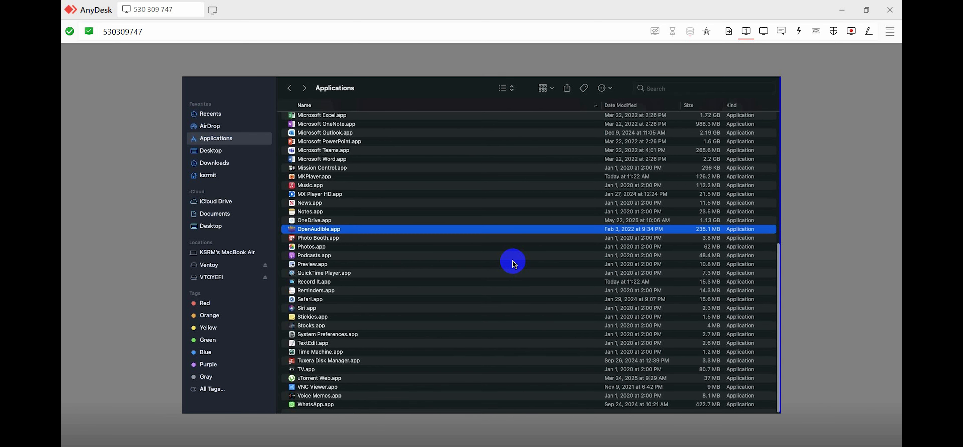
scroll(514, 264, "up", 10)
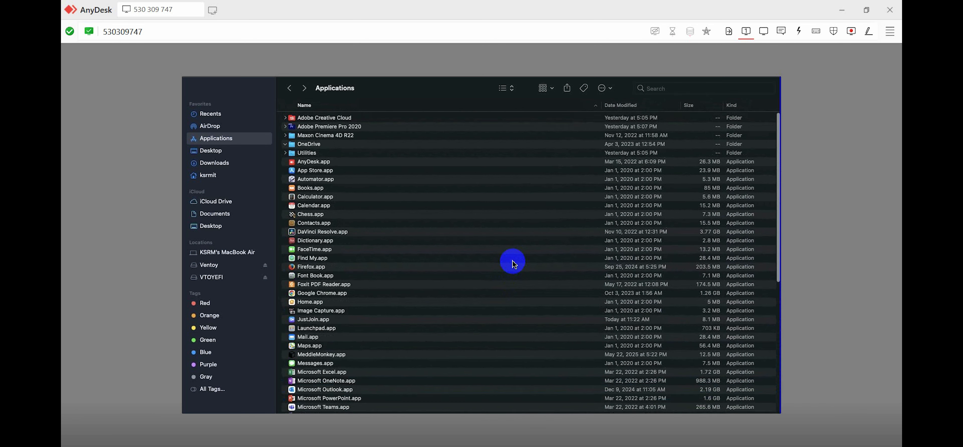
scroll(514, 264, "down", 10)
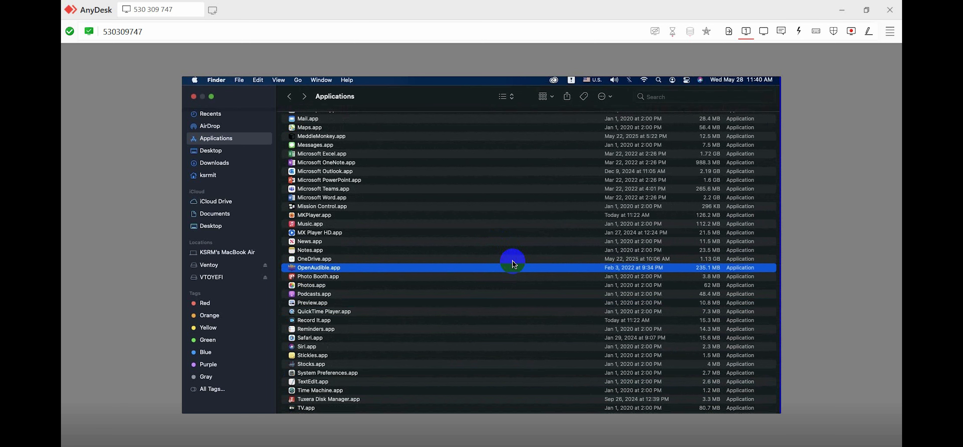
left_click(216, 82)
left_click(514, 264)
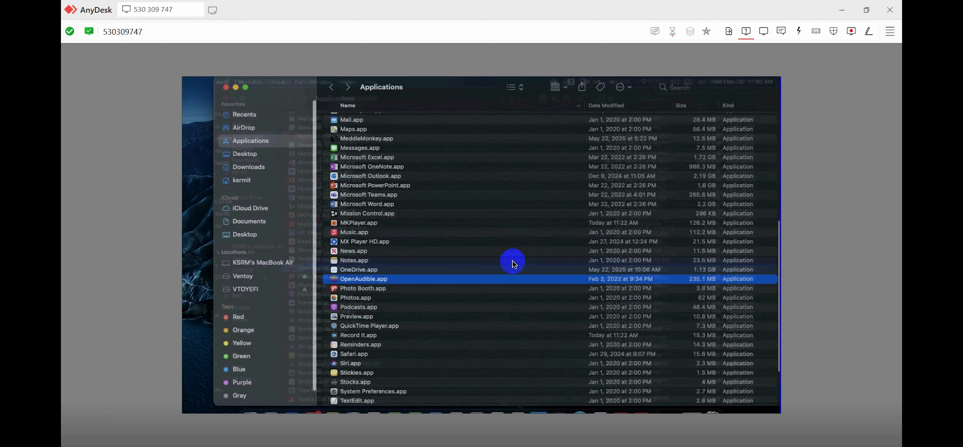
Search Launchpad for "vlc" and "zoom", and close Launchpad with the search cleared.
key("F4")
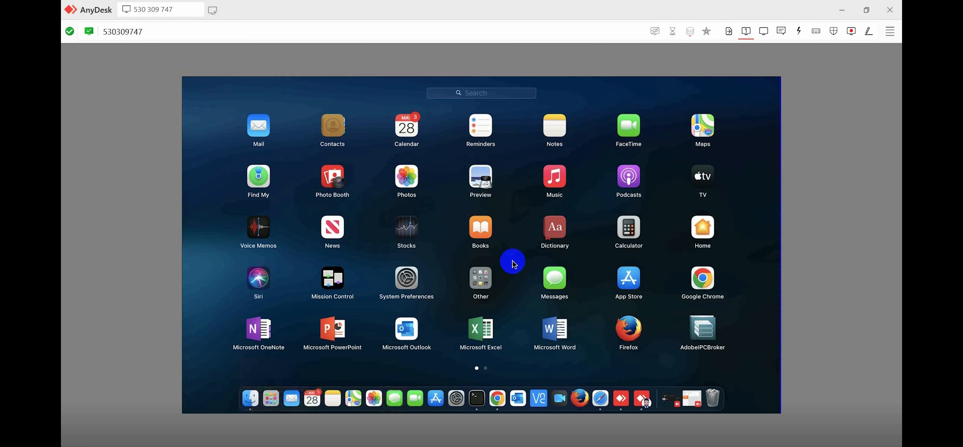
type("vlc")
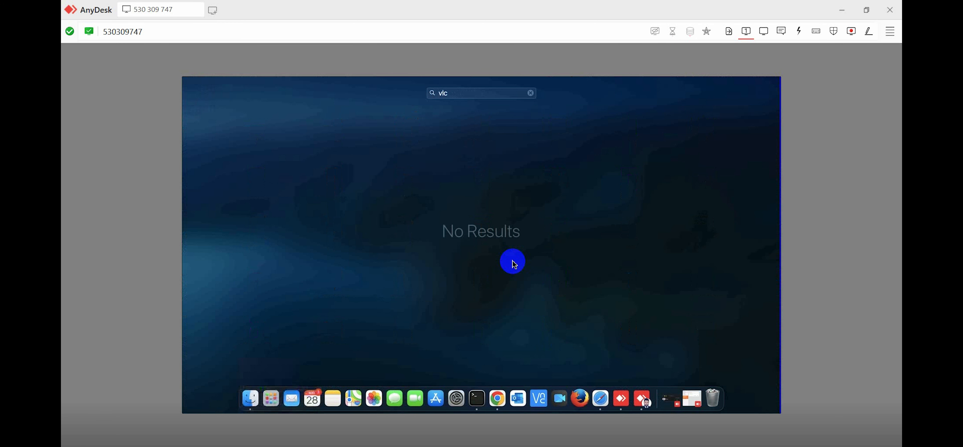
key("BackSpace")
key("BackSpace")
key("BackSpace")
type("zoom")
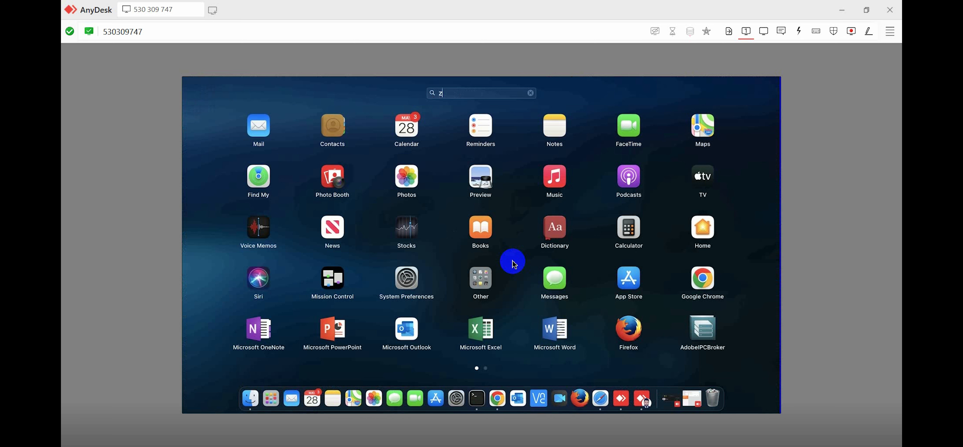
key("BackSpace")
key("BackSpace")
key("BackSpace")
key("BackSpace")
left_click(514, 265)
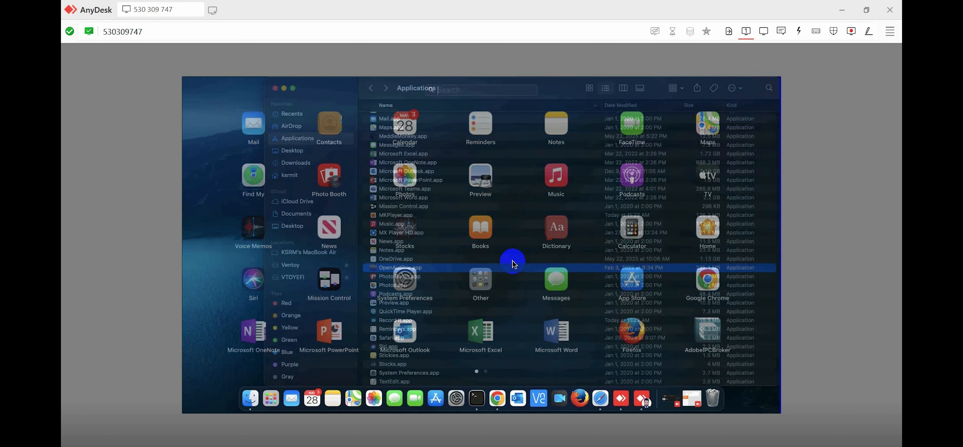
Open VLC_media_player_V3.0.21.dmg from the Ventoy drive and copy VLC.app into the Applications folder.
key("super+alt+l")
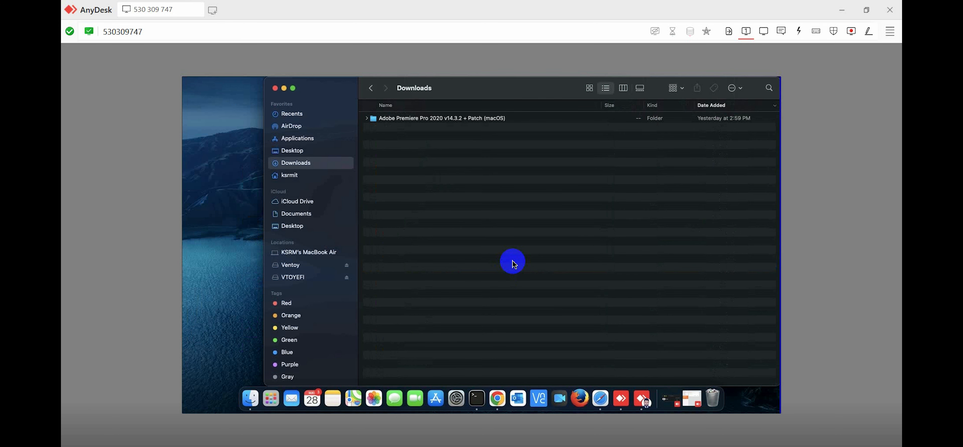
key("super+m")
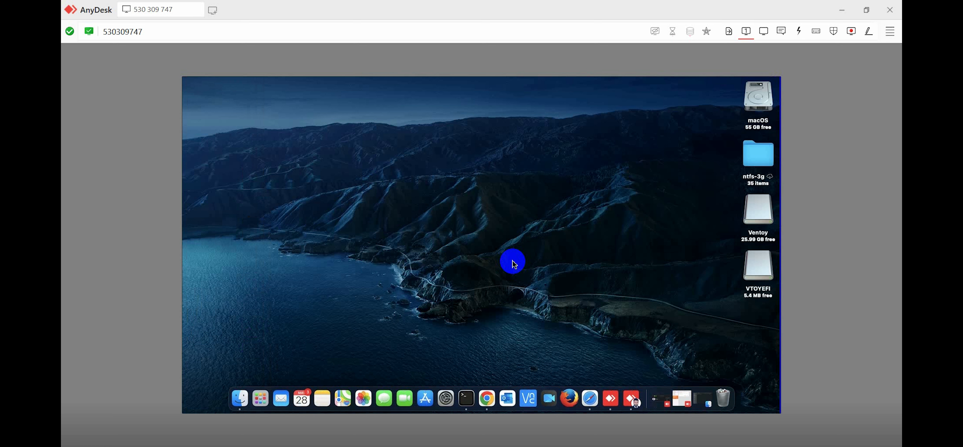
double_click(758, 209)
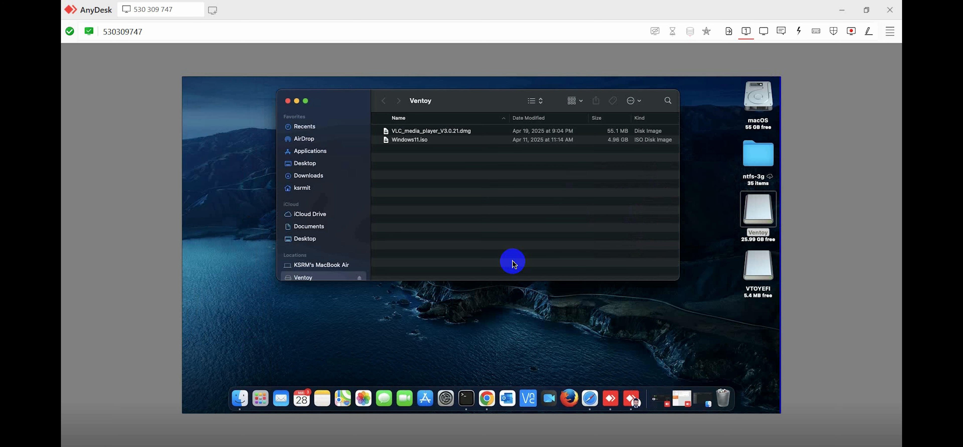
key("Down")
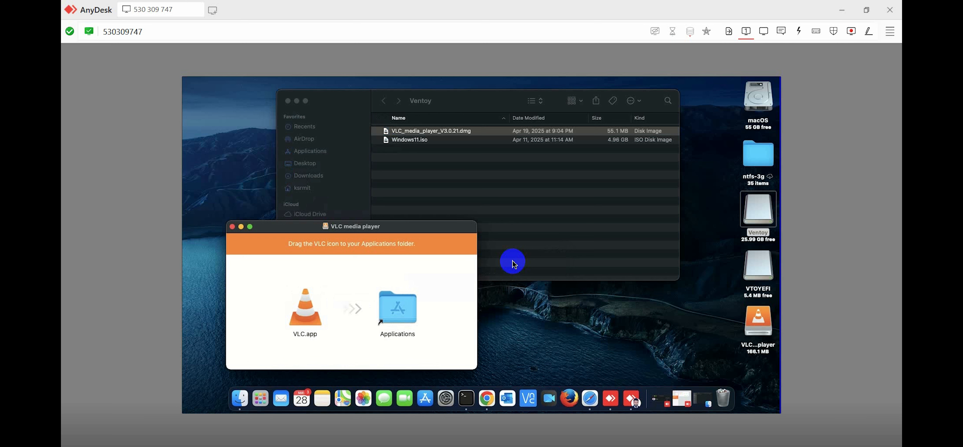
left_click_drag(305, 307, 404, 310)
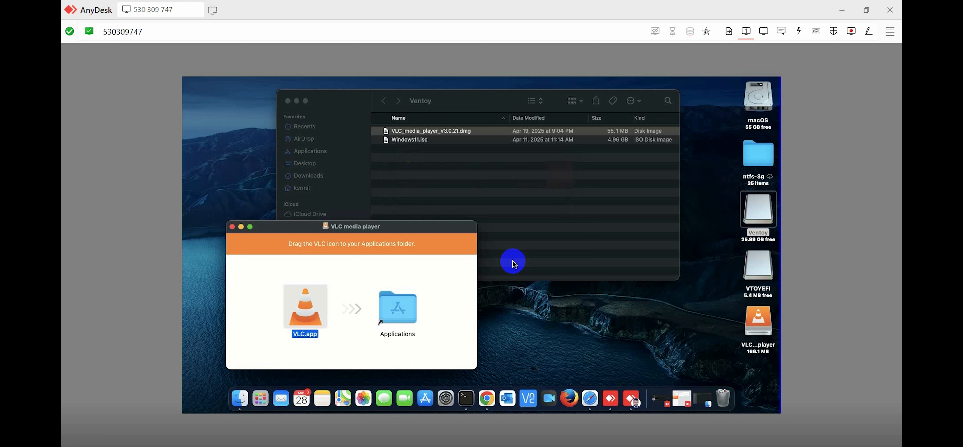
key("super+w")
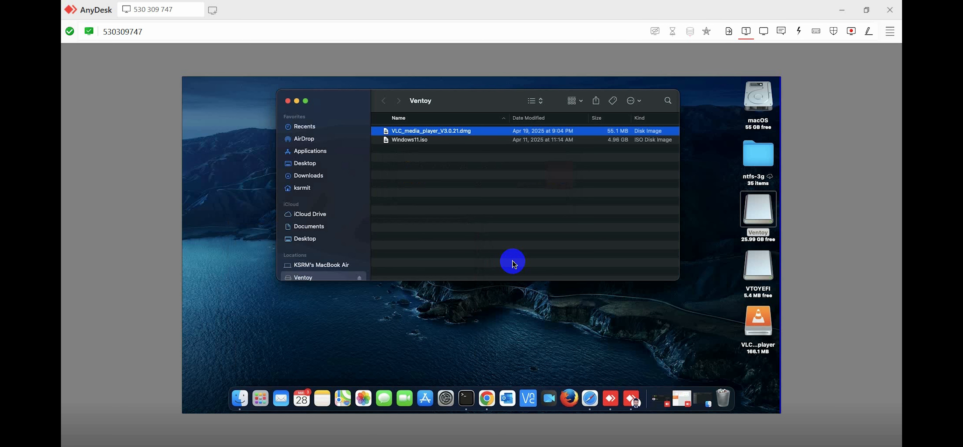
Search this Mac for items whose name matches "vlc" and select the VLC.app on the VLC media player disk image.
key("super+shift+a")
key("super+f")
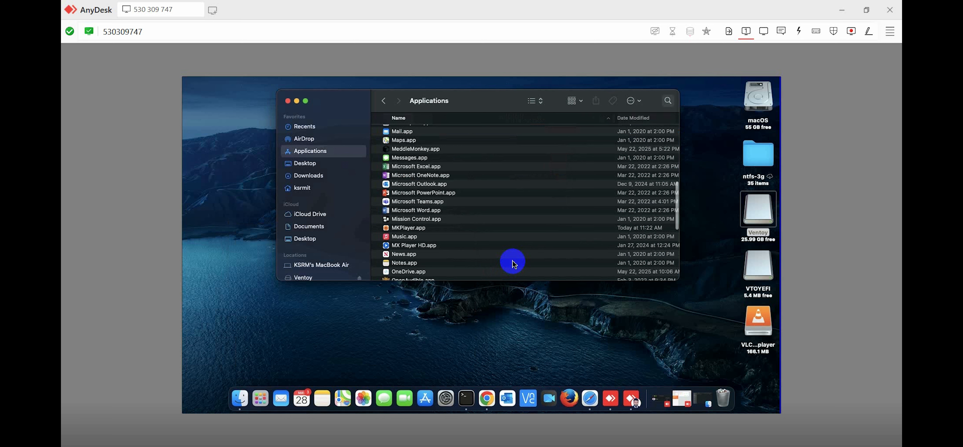
type("vlc")
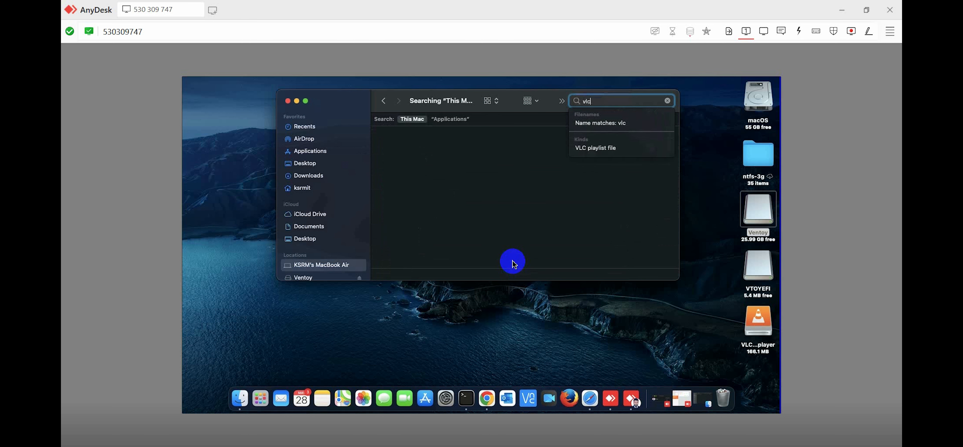
key("Return")
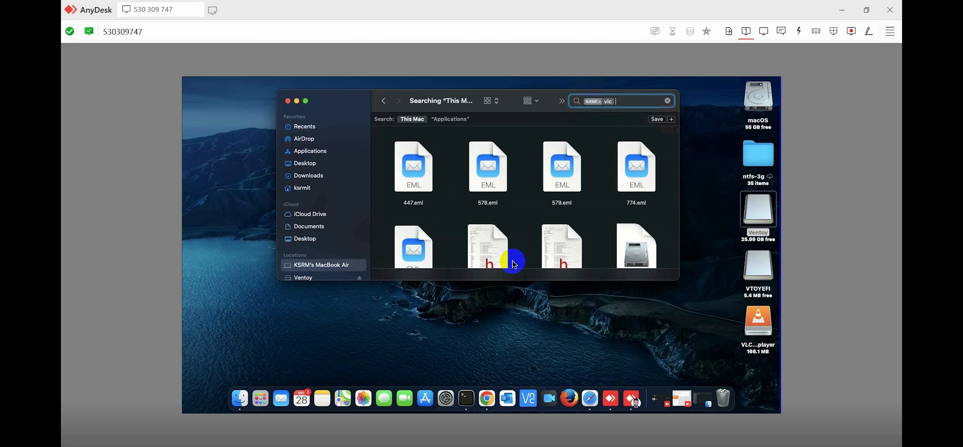
key("Down")
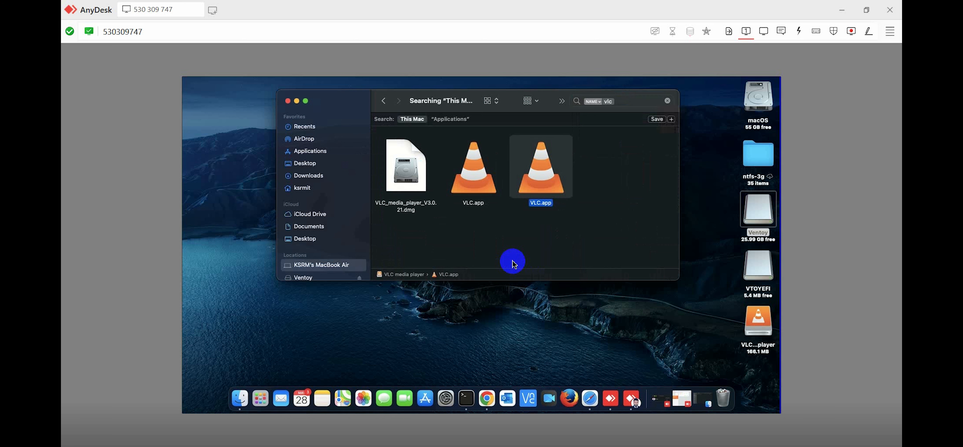
Select the VLC.app in the Applications folder, close the Finder search window and search Spotlight for "vlc".
key("Left")
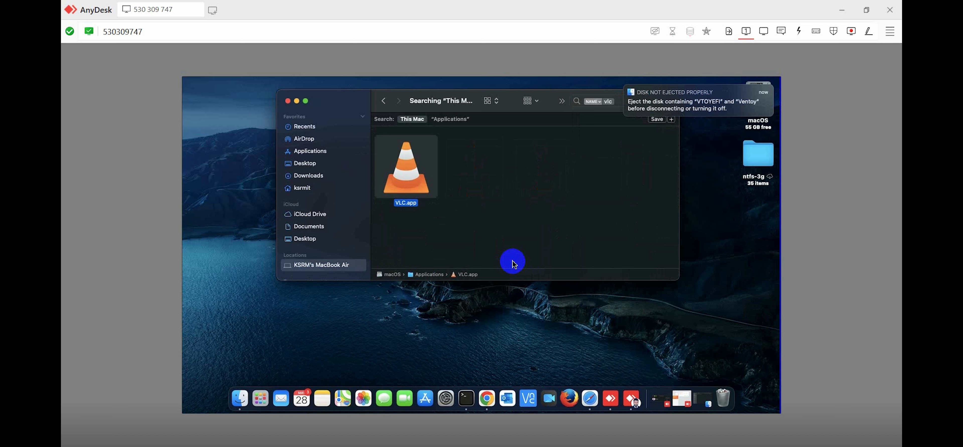
key("super+w")
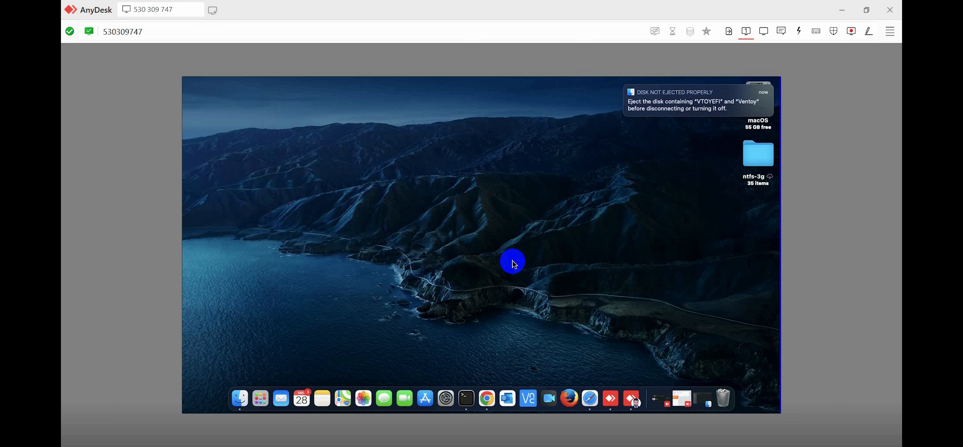
key("super+space")
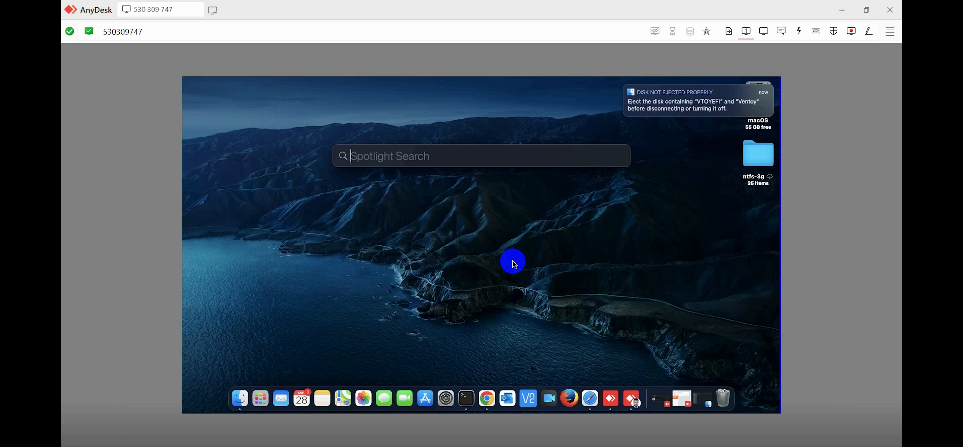
type("vlc")
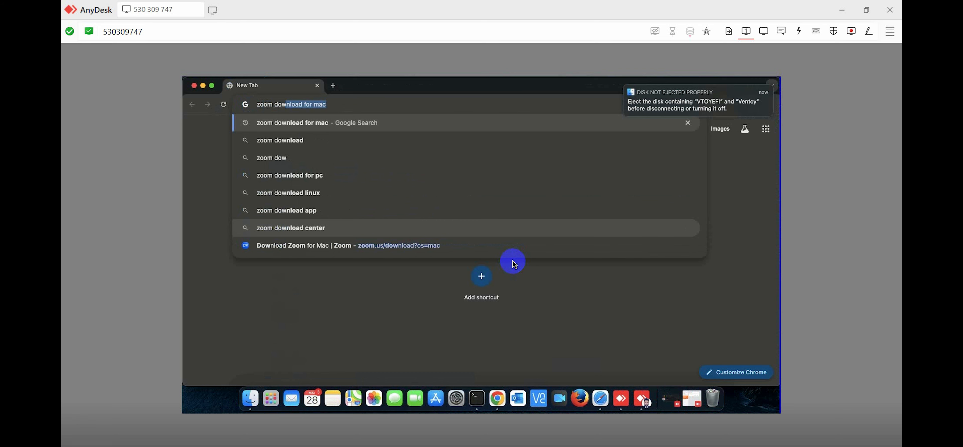
key("Return")
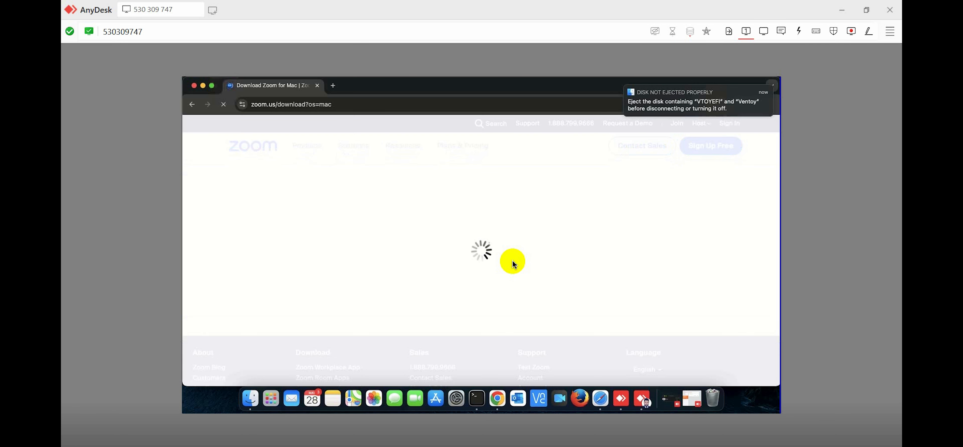
scroll(513, 264, "down", 5)
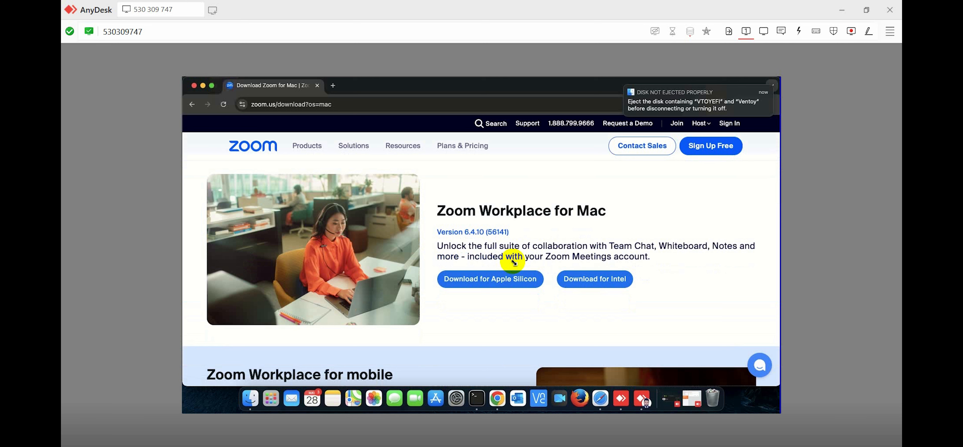
left_click(195, 82)
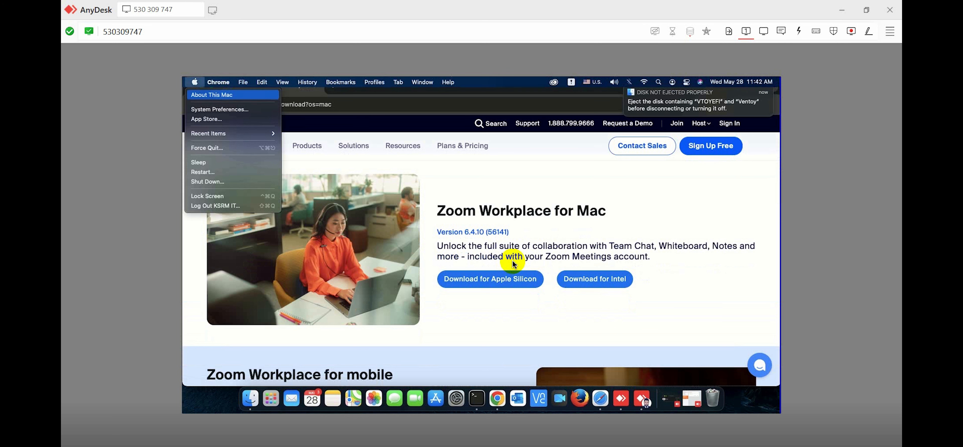
left_click(211, 95)
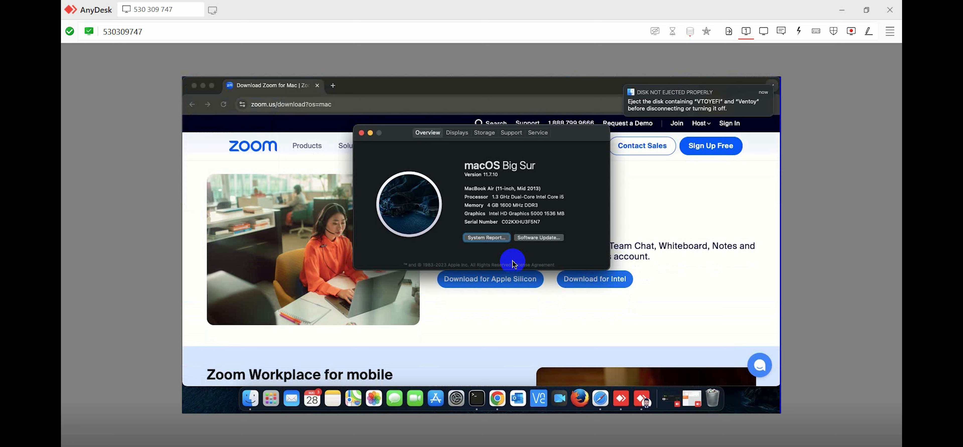
left_click(513, 264)
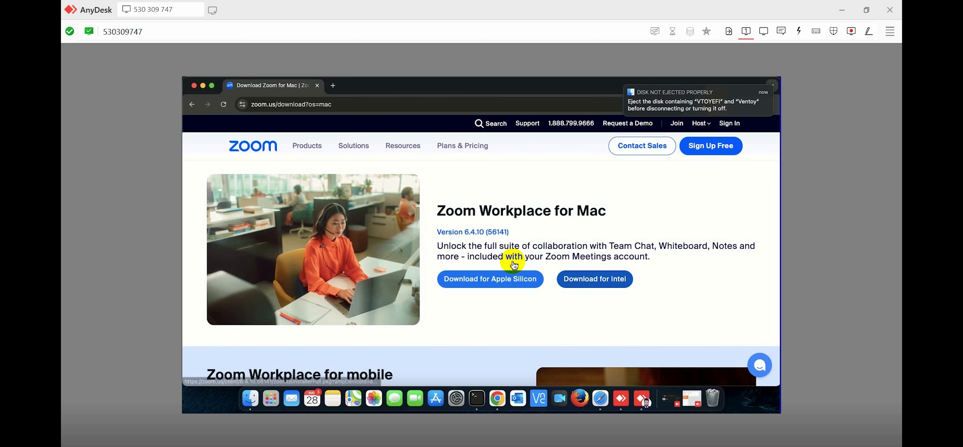
Download Zoom Workplace for Intel and start its standard installation on the macOS disk.
left_click(513, 263)
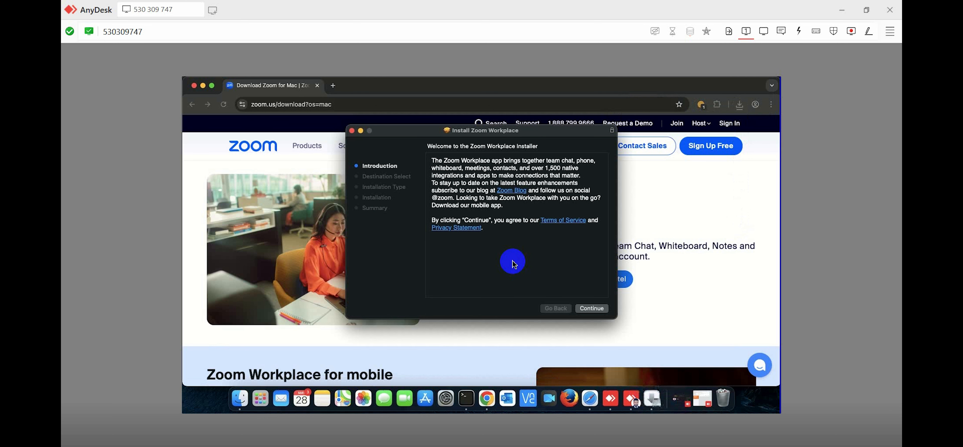
key("Return")
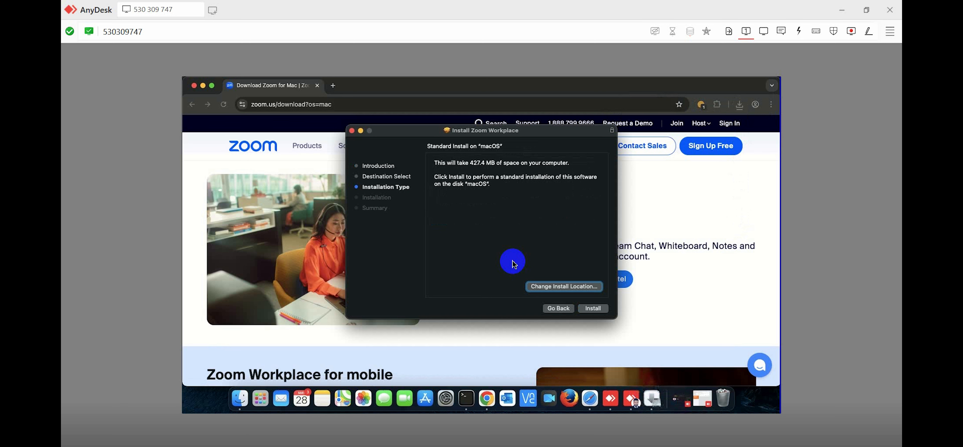
key("Return")
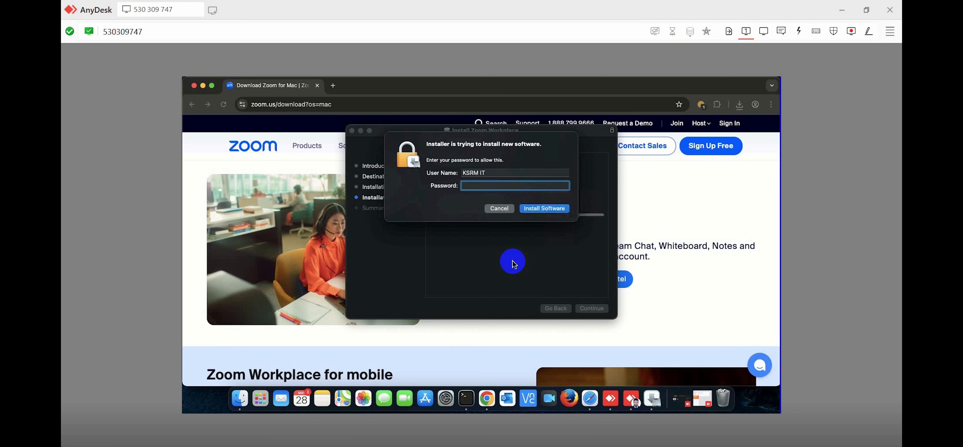
Authorise the Zoom Workplace installation with the account password and move the installer to the Trash when closing it.
type("•••")
key("Return")
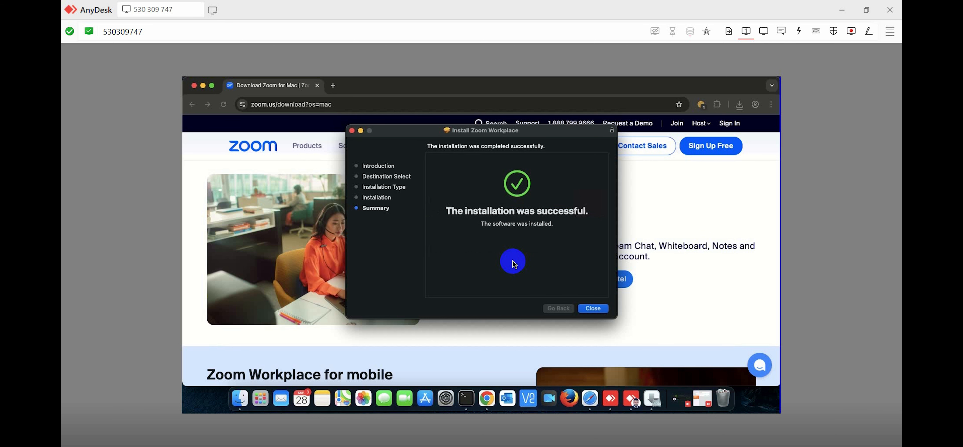
key("Return")
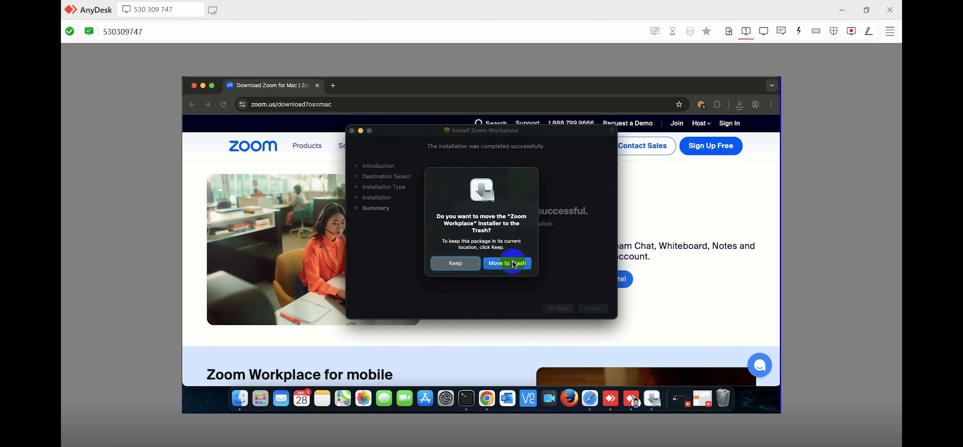
left_click(514, 263)
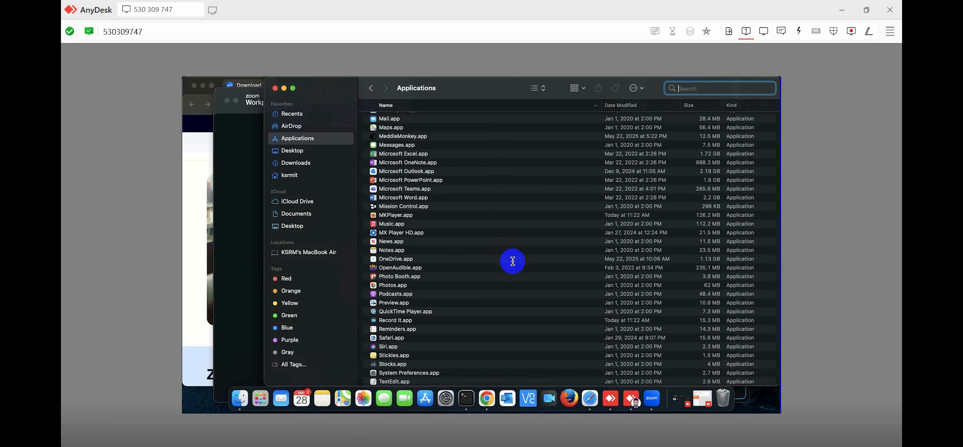
Search this Mac for items whose name matches "zoom" and select zoom.us.app.
type("zoom")
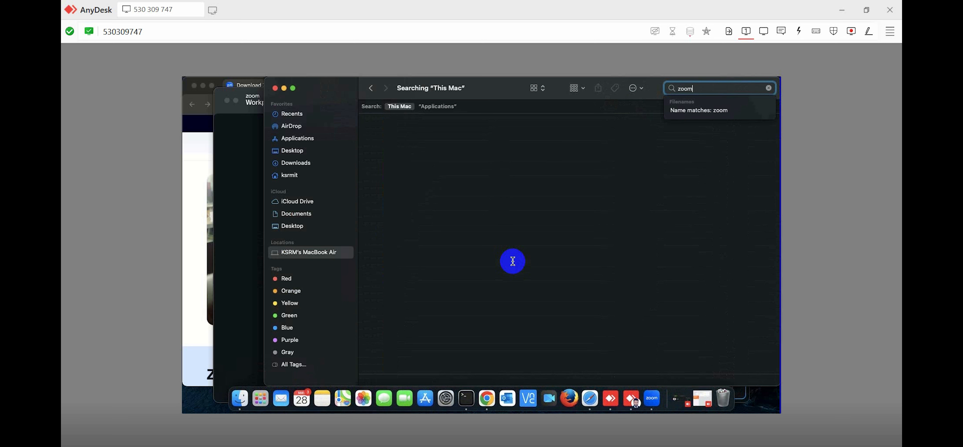
key("Return")
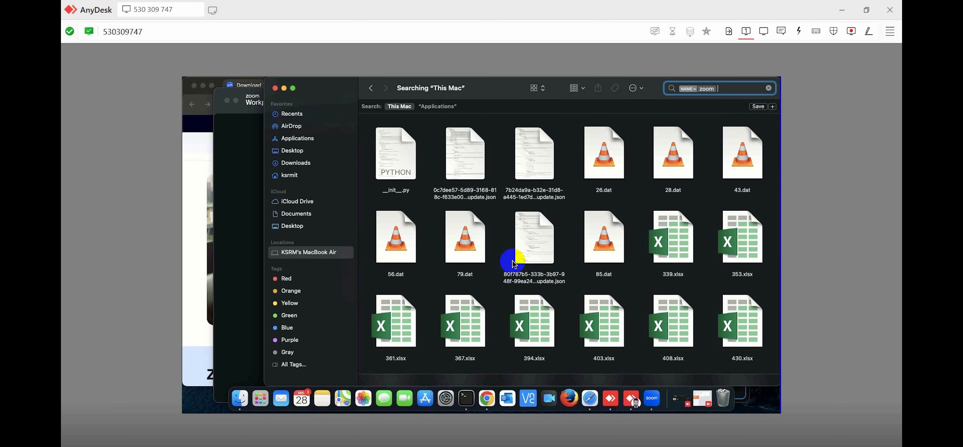
scroll(514, 264, "down", 3)
left_click(604, 324)
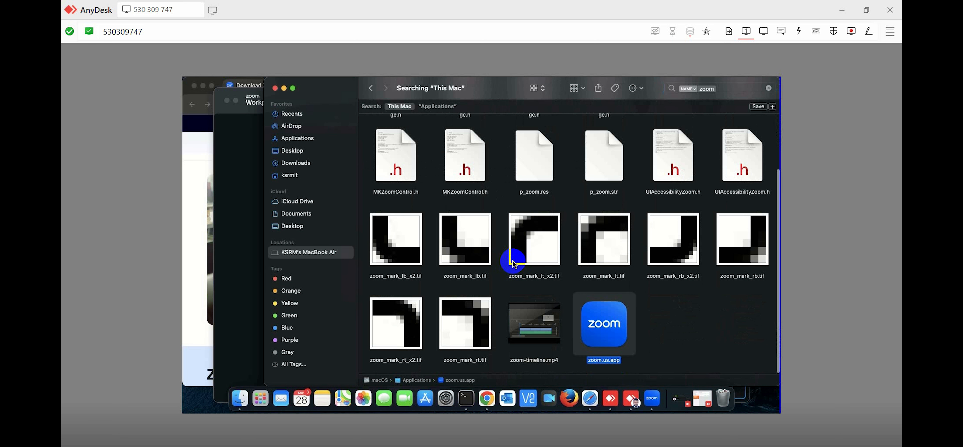
Search Spotlight for "zoo" to look up zoom.us.app, and dismiss the search.
key("super+space")
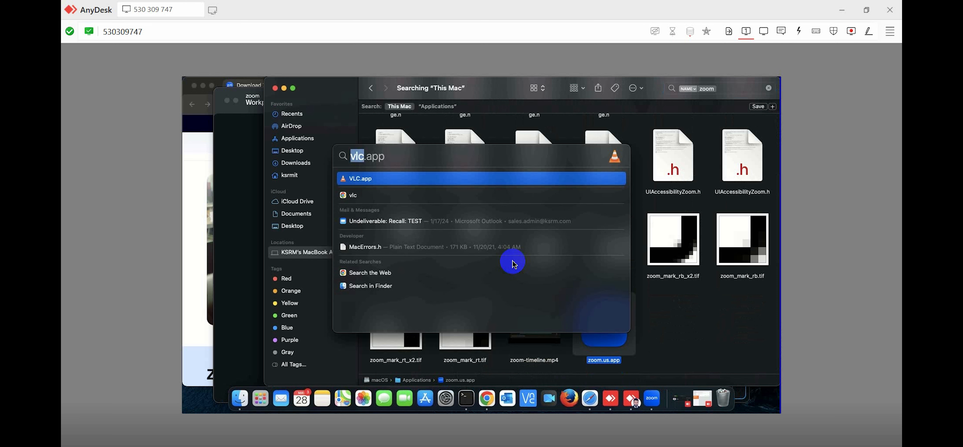
type("zoo")
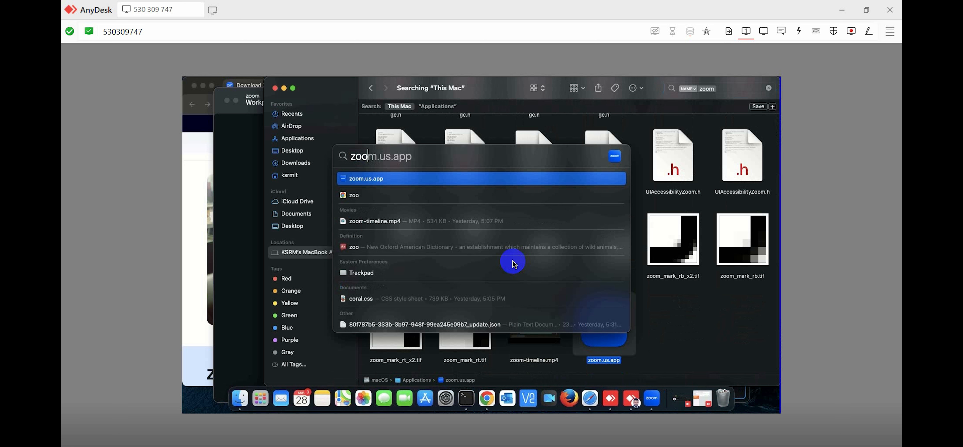
left_click(514, 264)
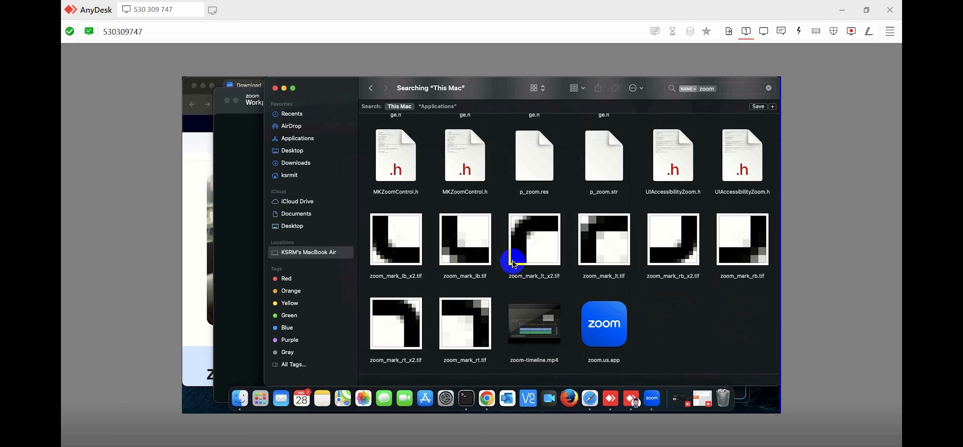
Close the Finder search window, quit Zoom Workplace and close the Zoom download page.
key("super+w")
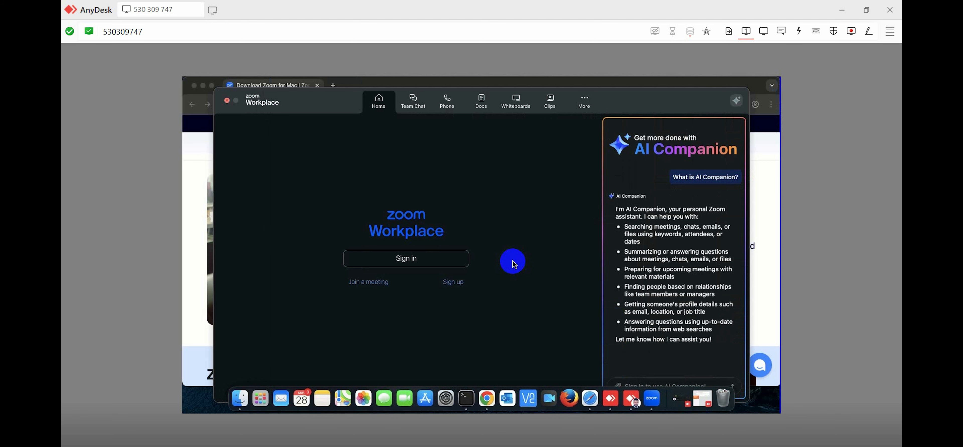
key("super+q")
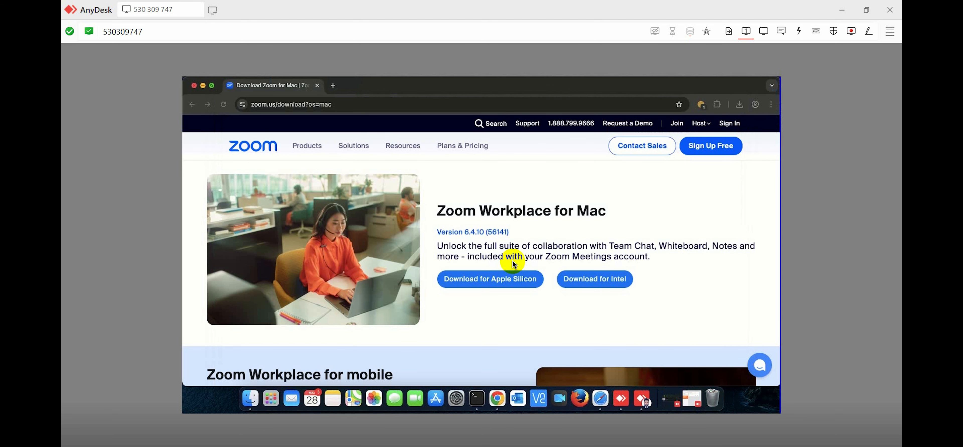
key("super+w")
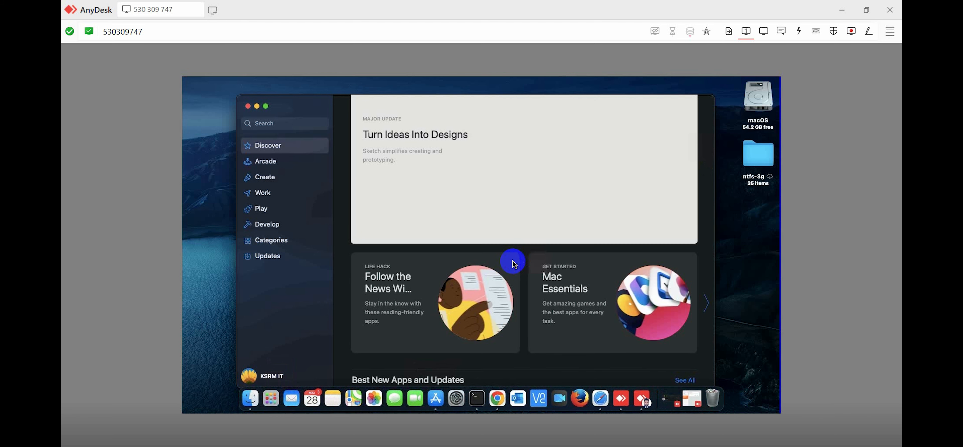
Browse the App Store's Discover page down to the Top Free Apps and Top Paid Apps lists.
scroll(515, 264, "down", 1)
scroll(514, 265, "down", 10)
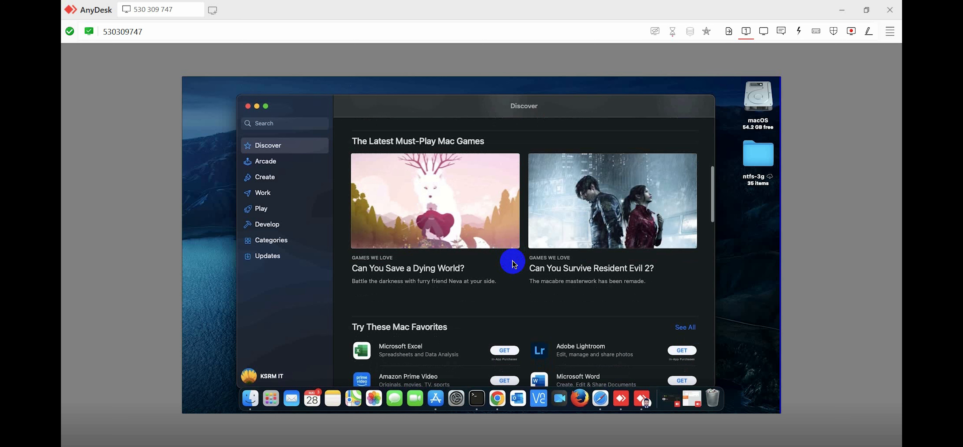
scroll(514, 265, "down", 3)
scroll(515, 265, "up", 1)
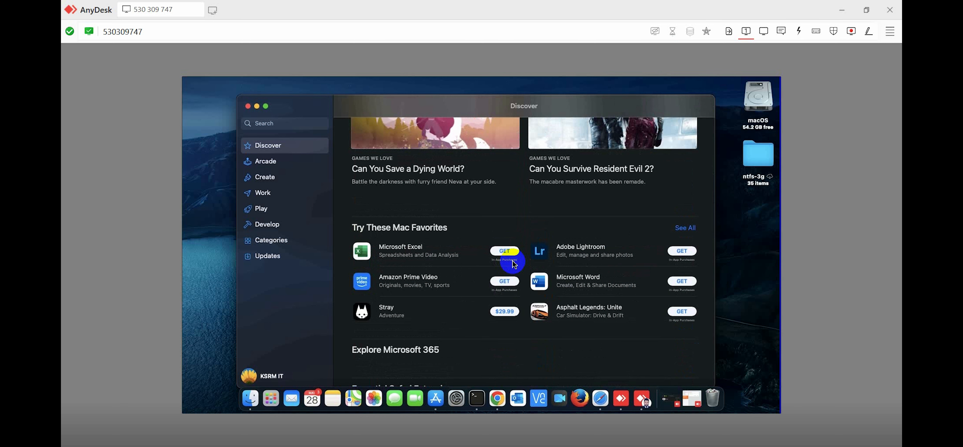
scroll(515, 265, "down", 5)
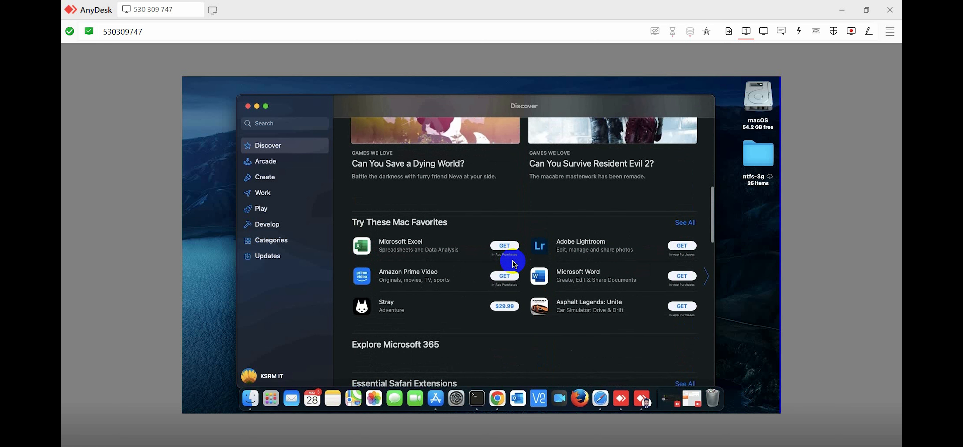
scroll(514, 265, "down", 6)
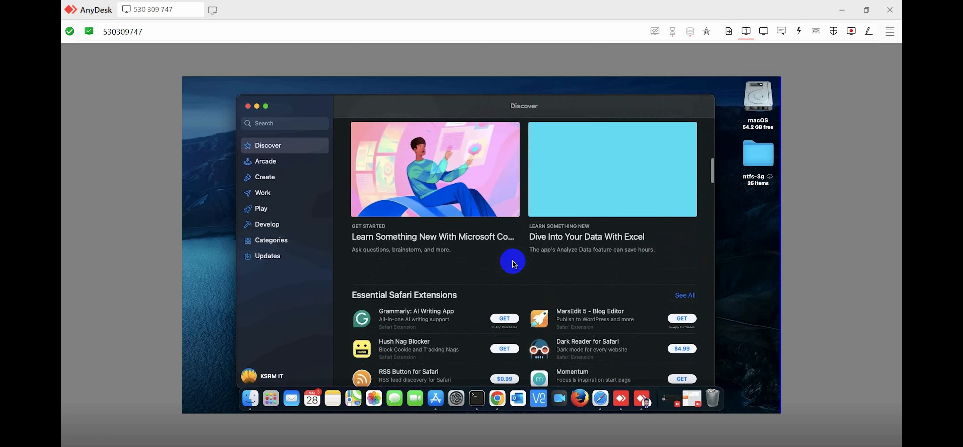
scroll(515, 265, "up", 9)
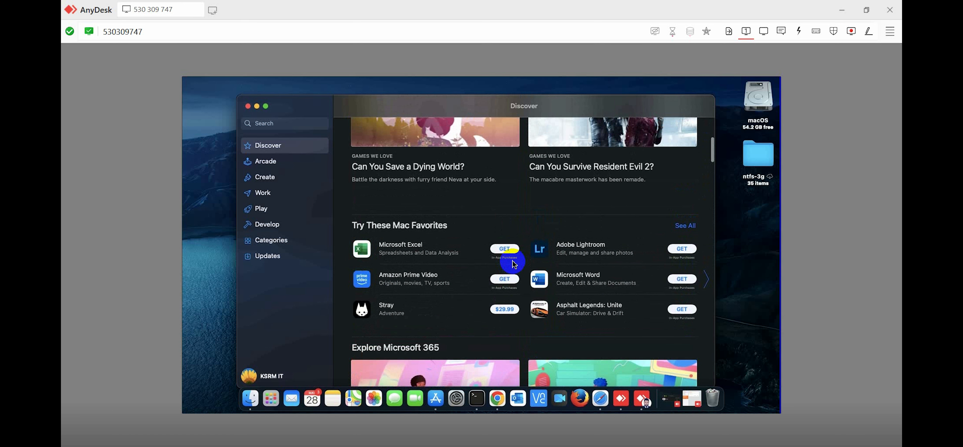
scroll(514, 265, "down", 1)
scroll(515, 264, "down", 5)
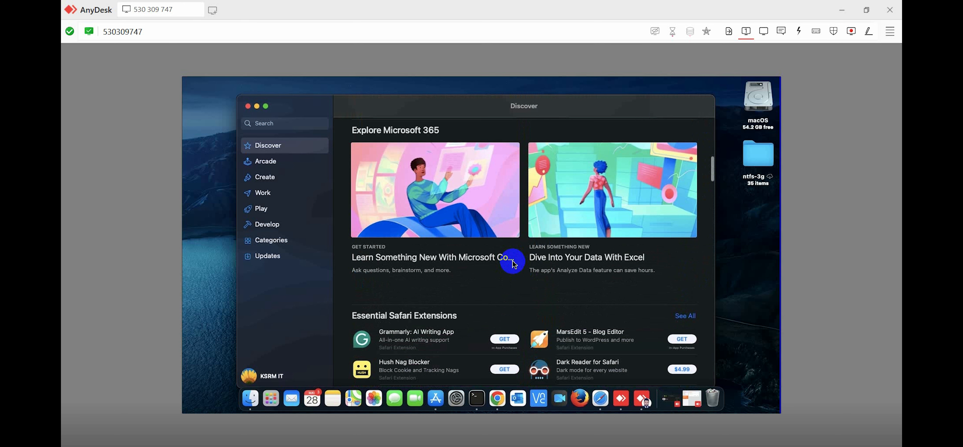
scroll(514, 265, "down", 6)
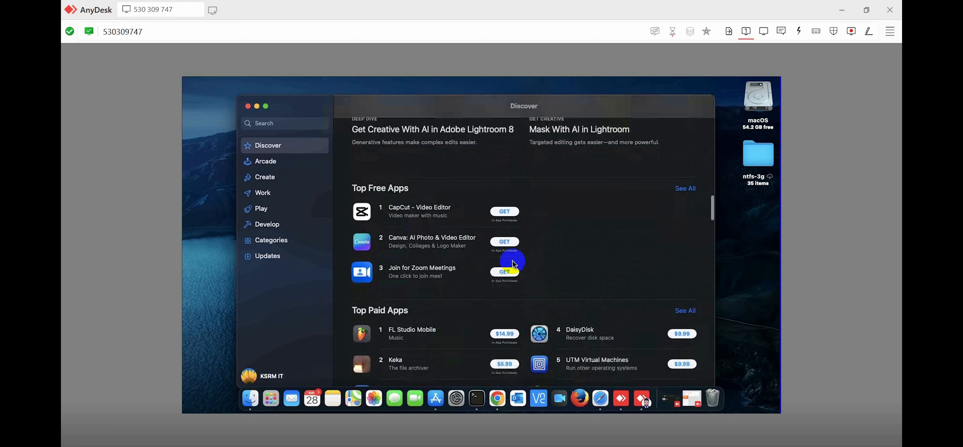
scroll(514, 265, "down", 2)
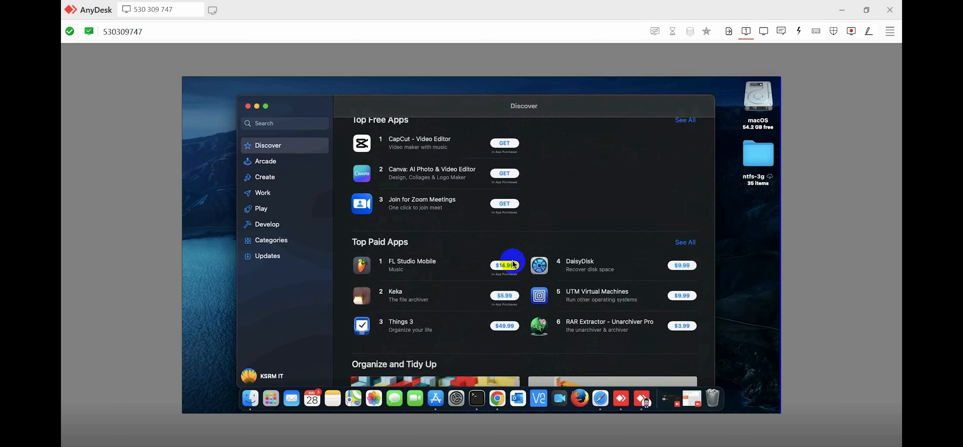
scroll(514, 264, "up", 1)
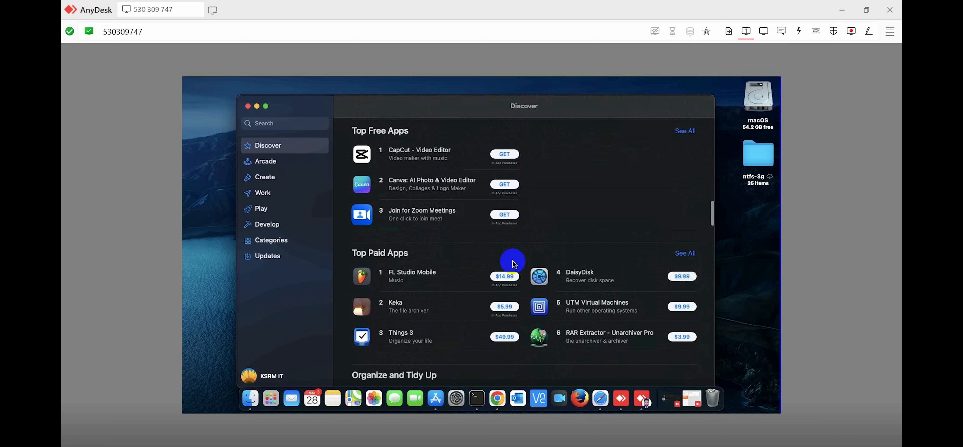
scroll(514, 265, "up", 1)
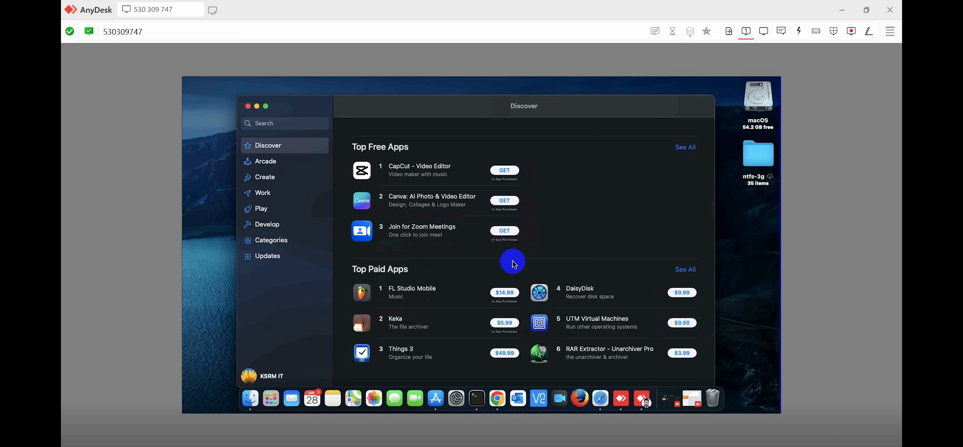
Search Spotlight for "canva" to check whether the app is installed on the Mac.
key("super+space")
type("zoo")
type("canva")
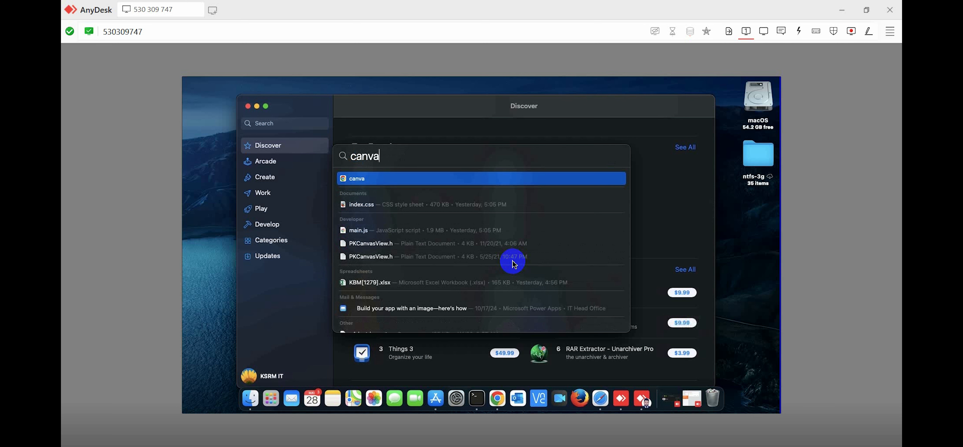
Clear the "canva" query and dismiss the Spotlight search.
key("BackSpace")
key("BackSpace")
key("BackSpace")
key("BackSpace")
key("BackSpace")
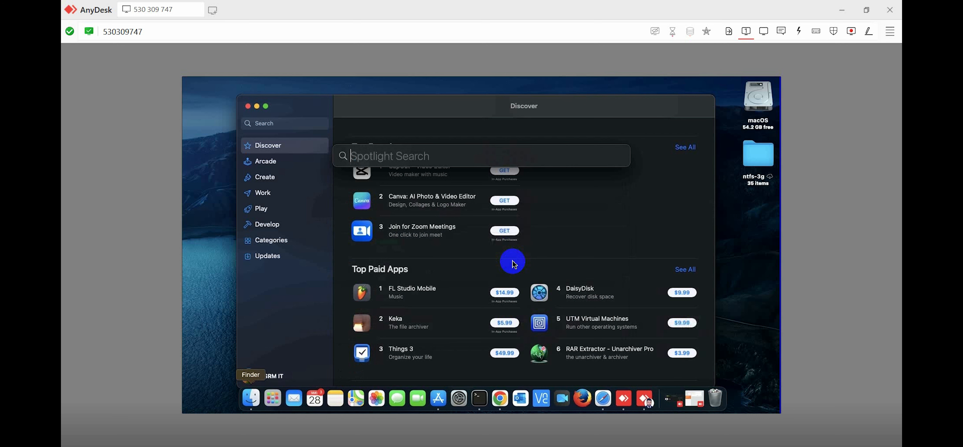
key("Escape")
Open the Applications folder in Finder and jump to the apps starting with "ch".
left_click(251, 397)
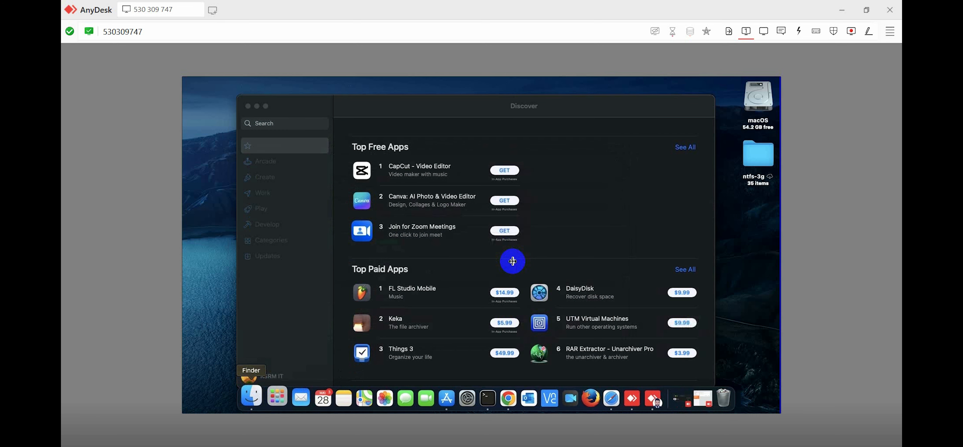
left_click(297, 139)
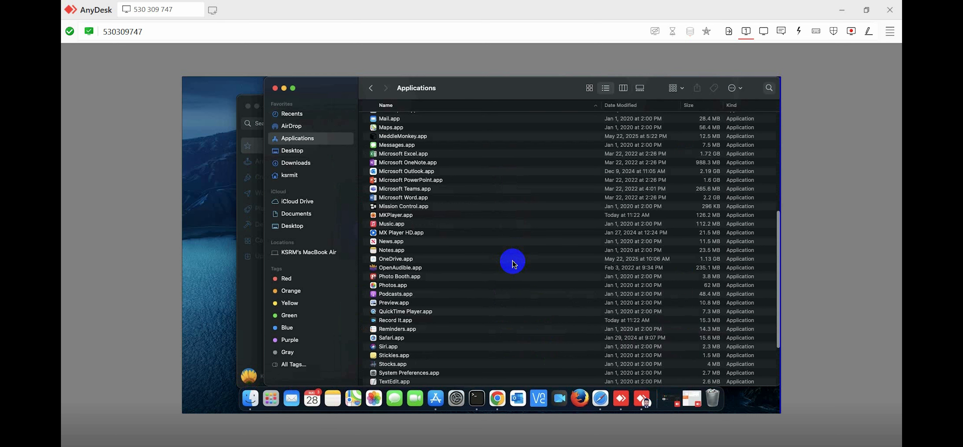
type("ch")
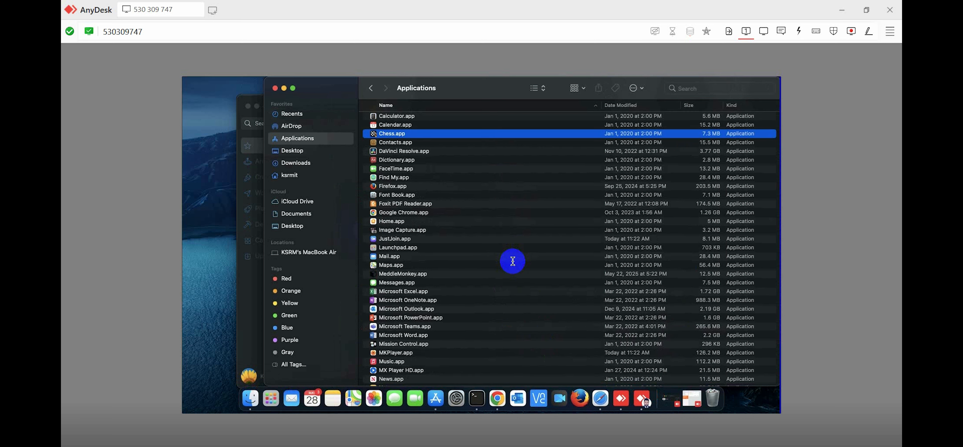
Search this Mac for "canva" in the Finder window, look through the results and close the window.
left_click(720, 88)
type("canva")
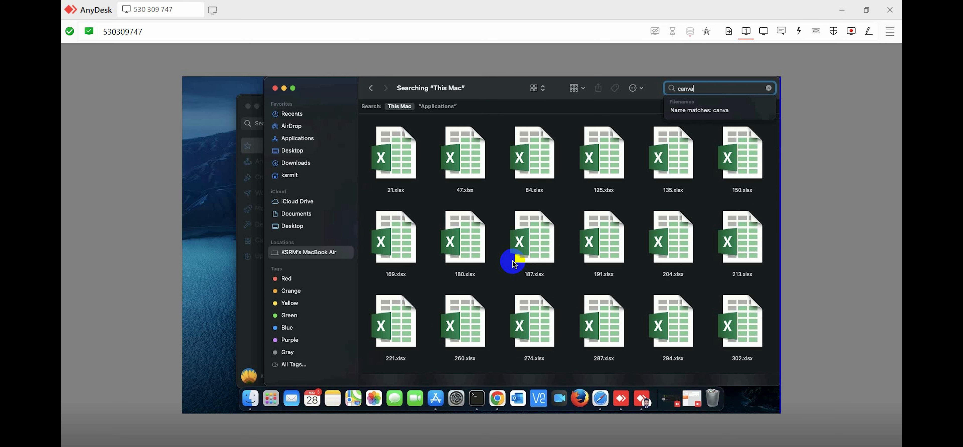
key("Return")
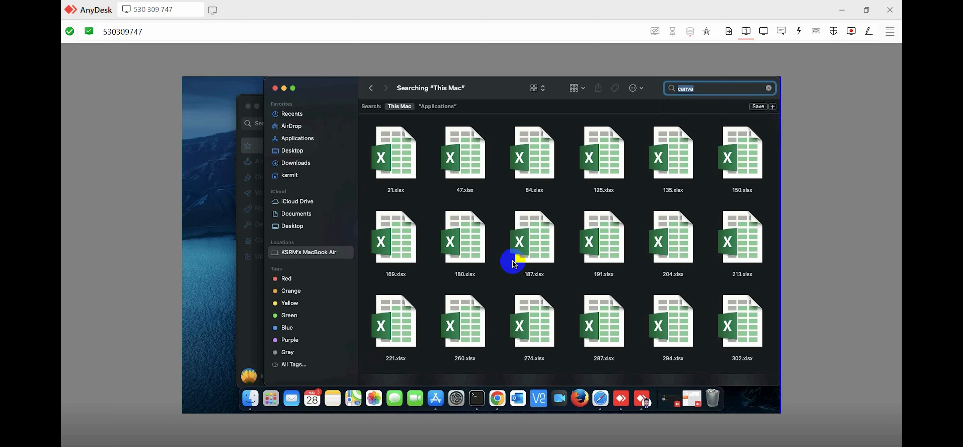
scroll(514, 265, "down", 5)
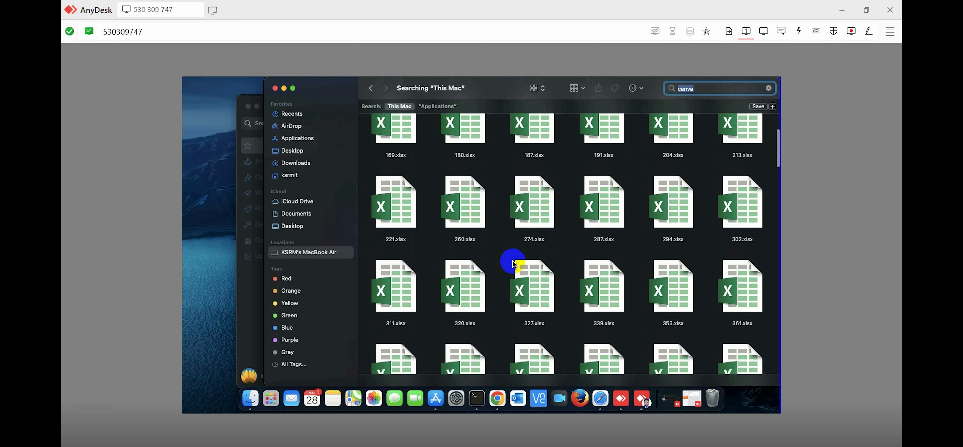
key("super+w")
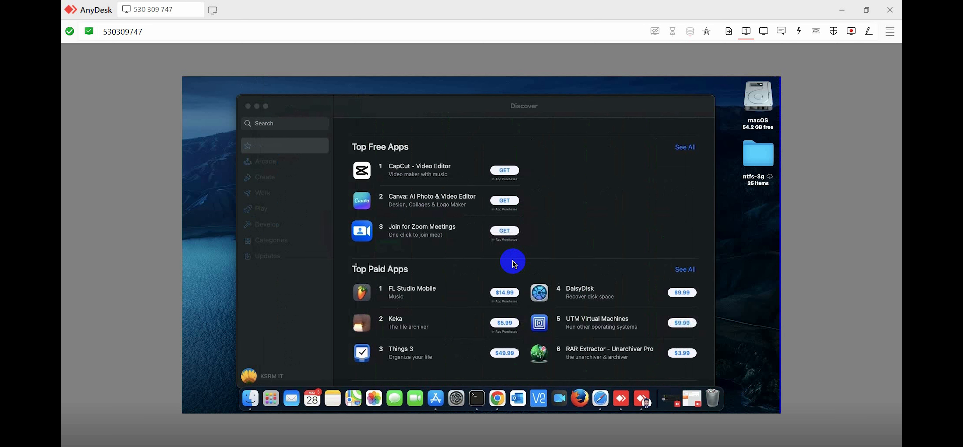
Close the App Store window and bring up the Canva app.
left_click(514, 265)
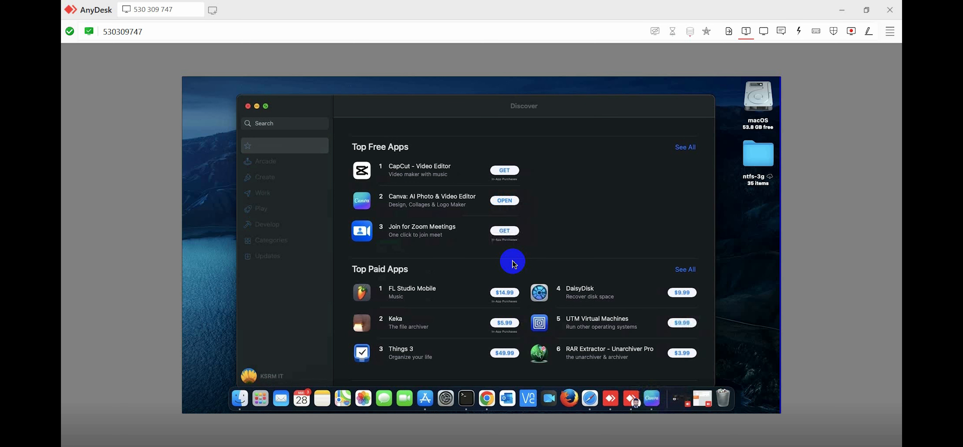
key("super+w")
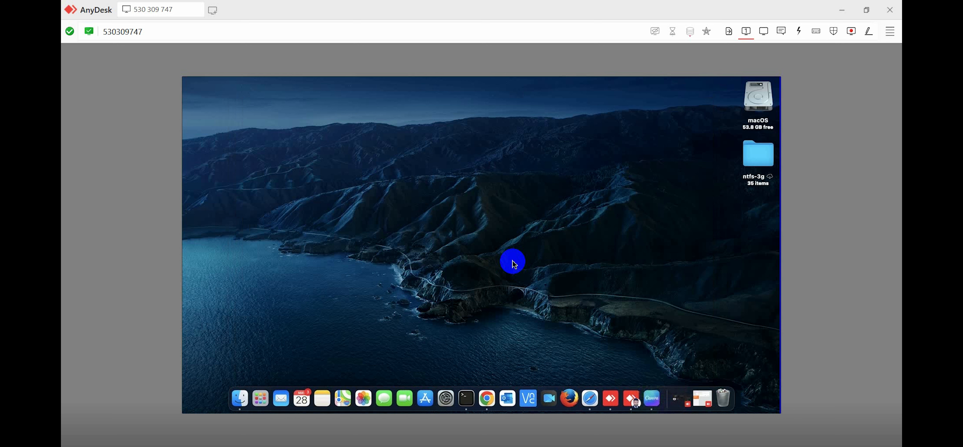
left_click(652, 397)
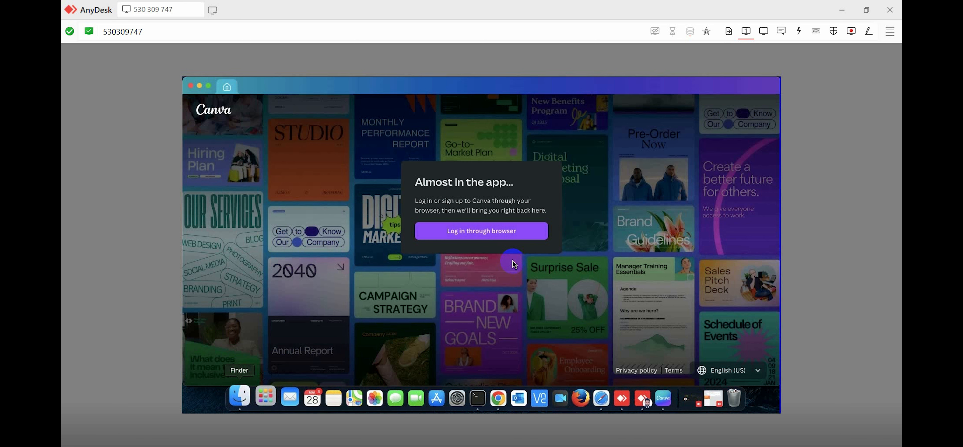
Open the Applications folder in Finder and search this Mac for items whose name matches "canva".
left_click(240, 397)
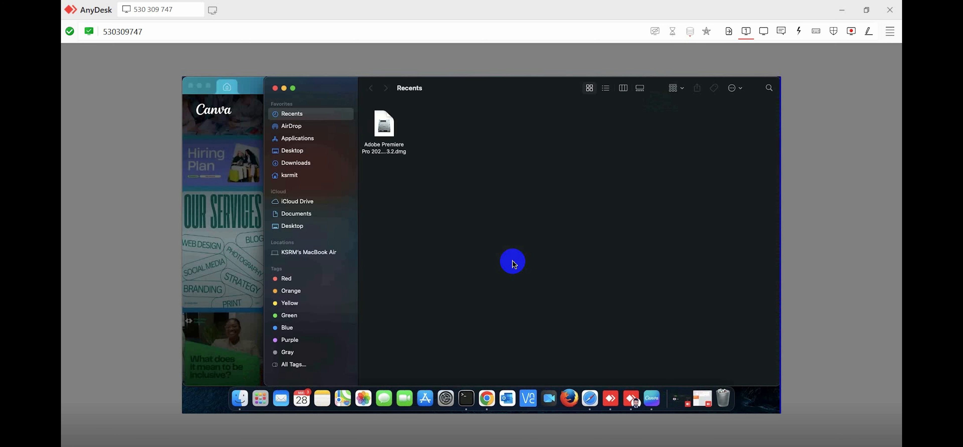
key("super+shift+a")
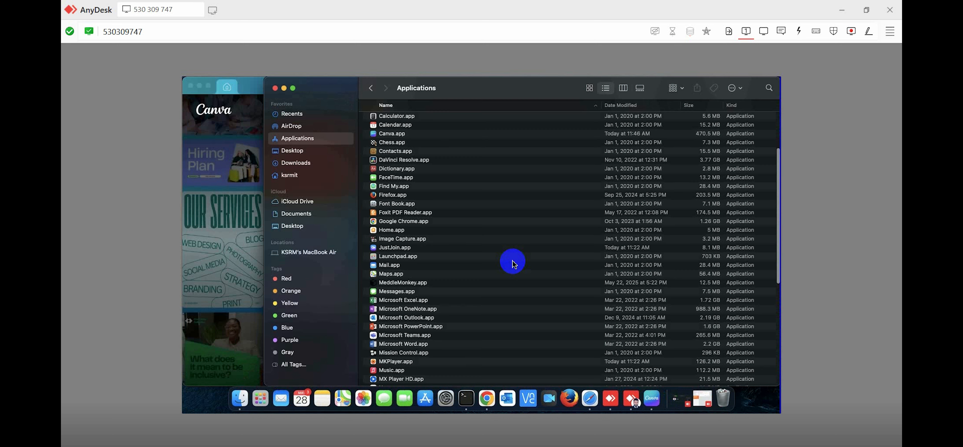
key("super+f")
type("canva")
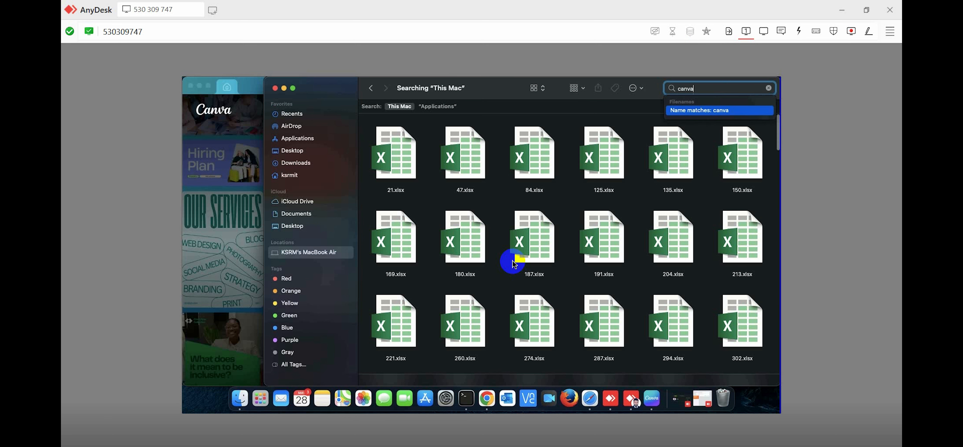
key("Return")
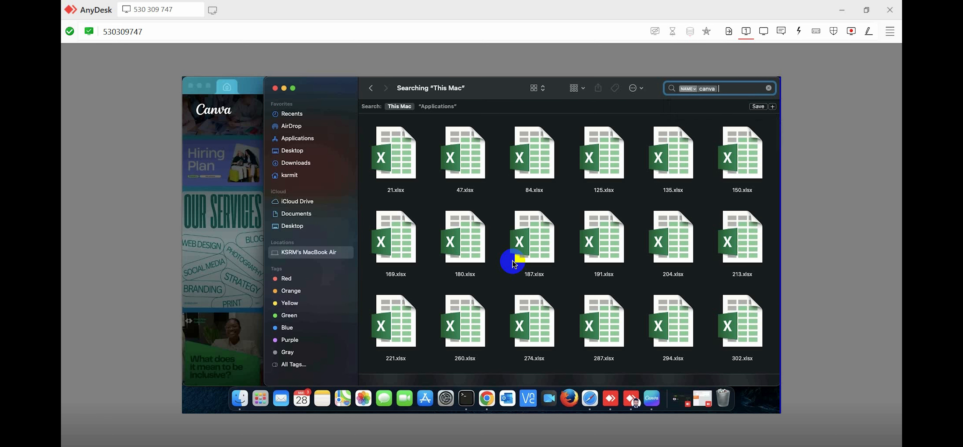
Open Canva.app from the Finder search results, then close its window.
key("Tab")
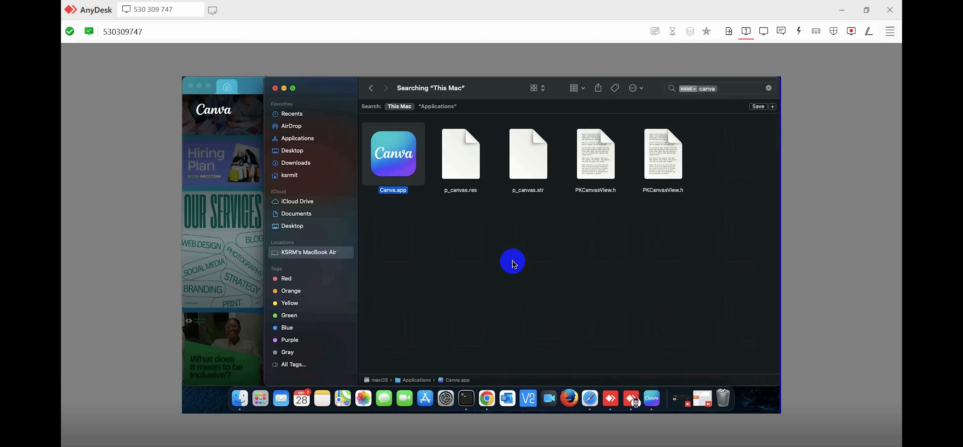
key("super+o")
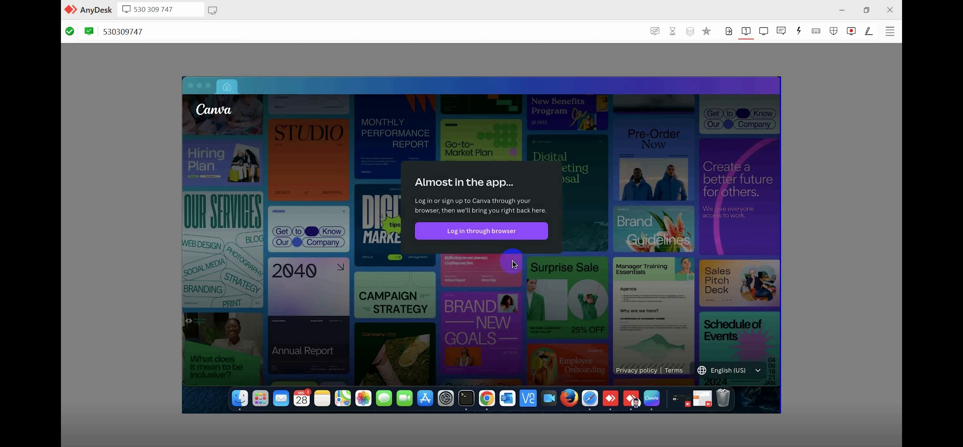
key("super+w")
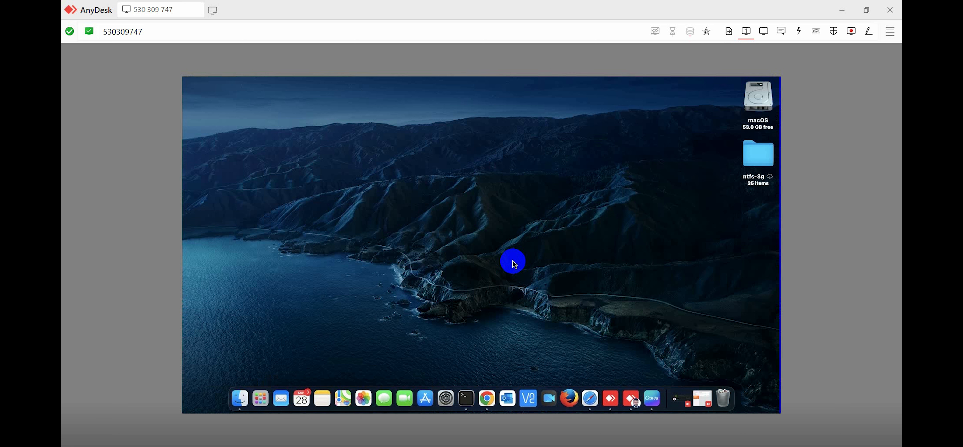